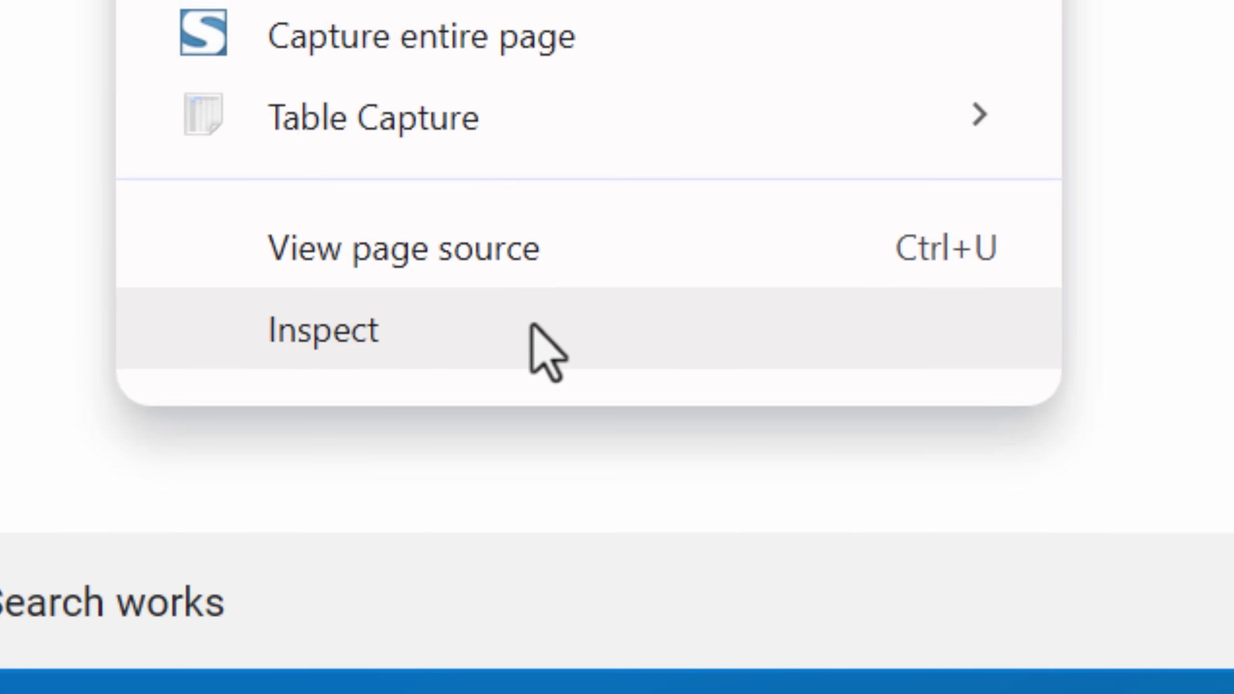
- Inspect the Google page with the developer tools, and empty its cache with a hard reload
click(532, 325)
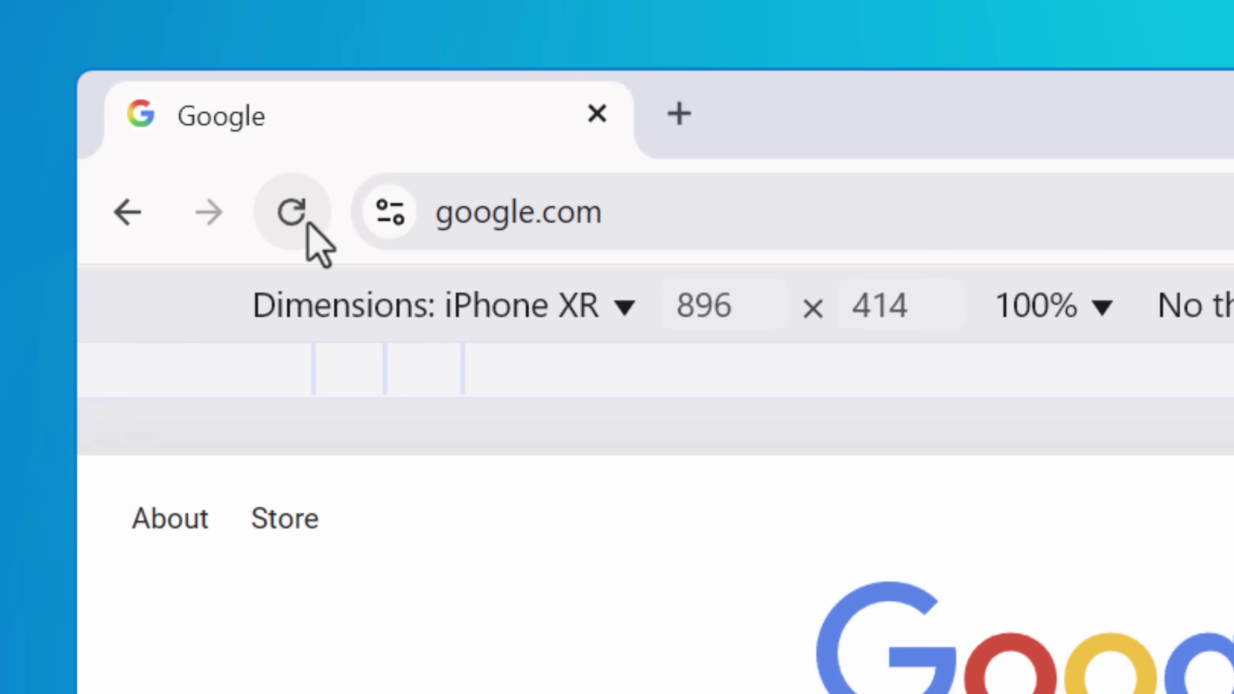
right_click(89, 65)
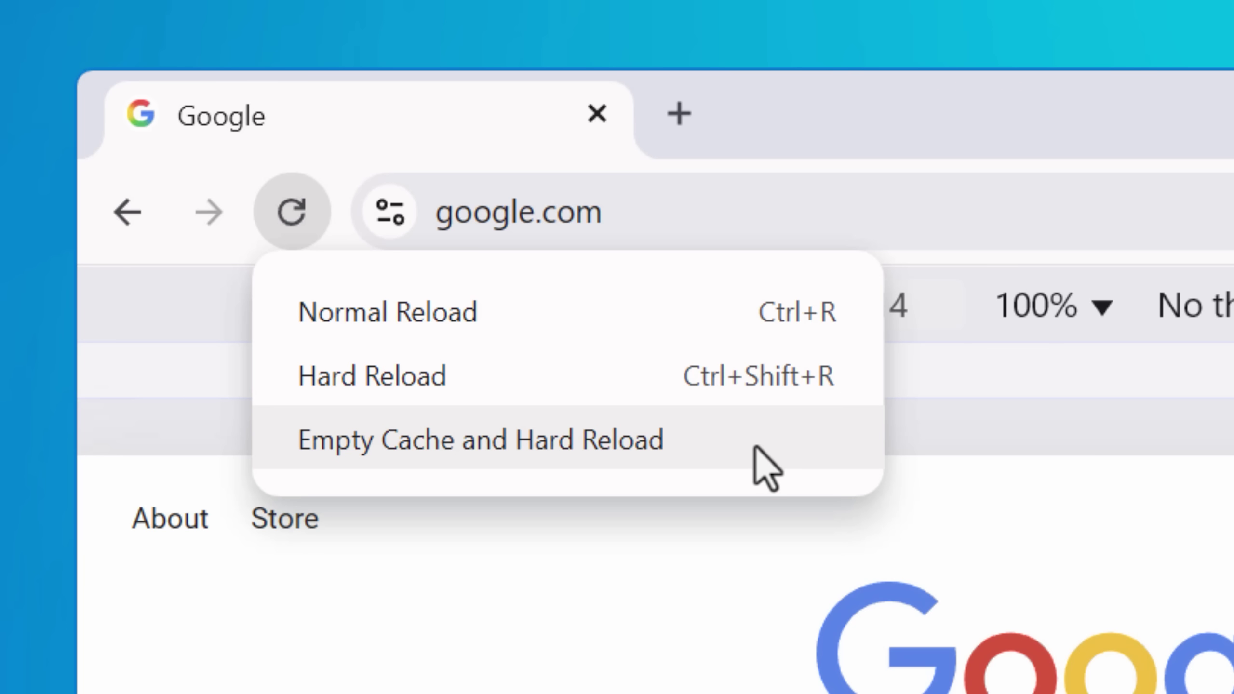
click(718, 447)
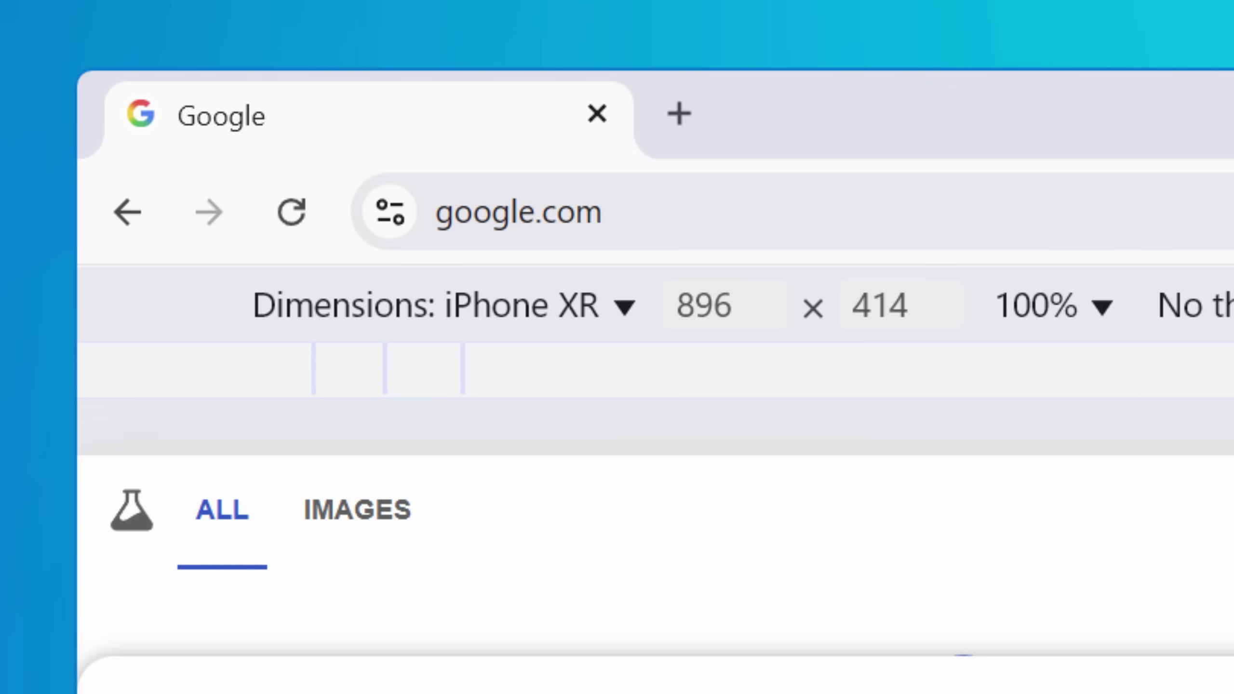
- Toggle the developer tools, and run Empty Cache and Hard Reload on google.com once more
key(F12)
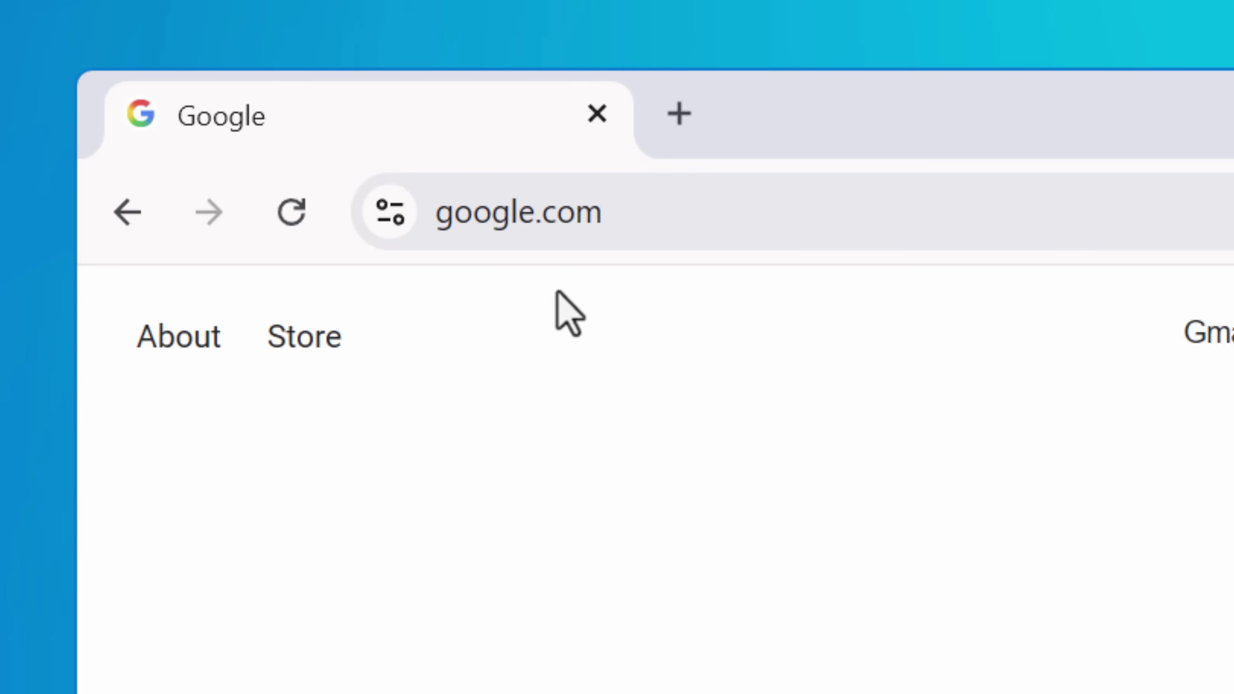
right_click(296, 229)
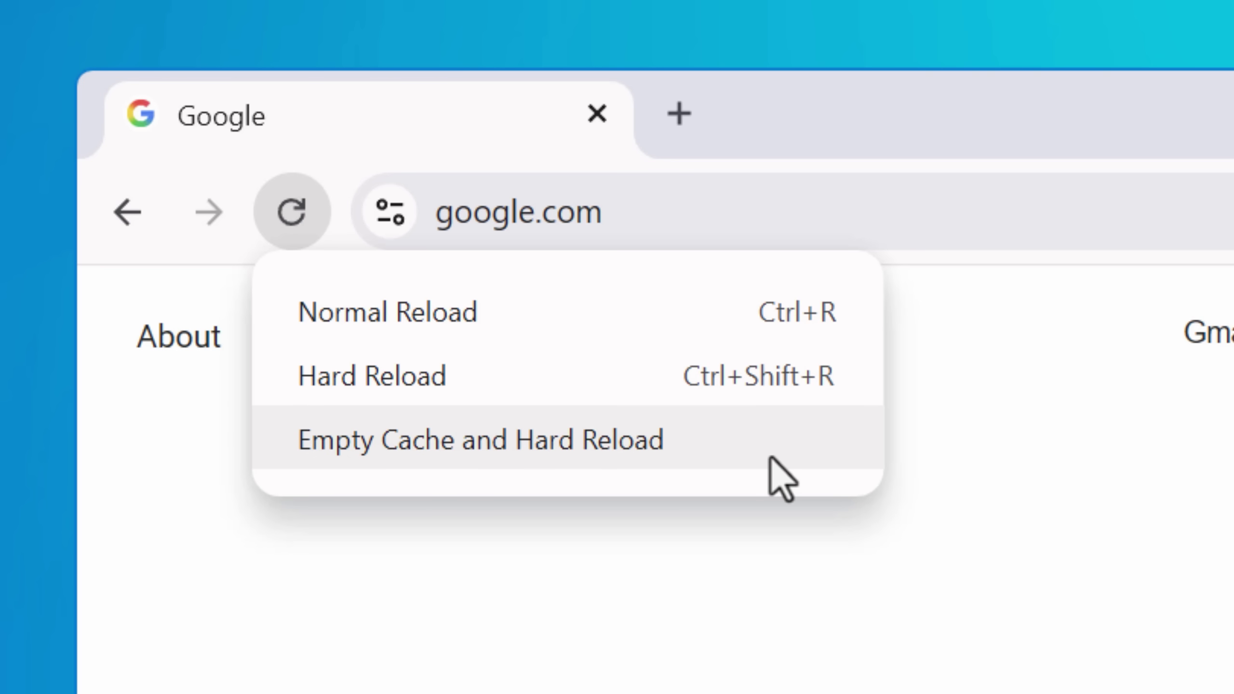
click(765, 459)
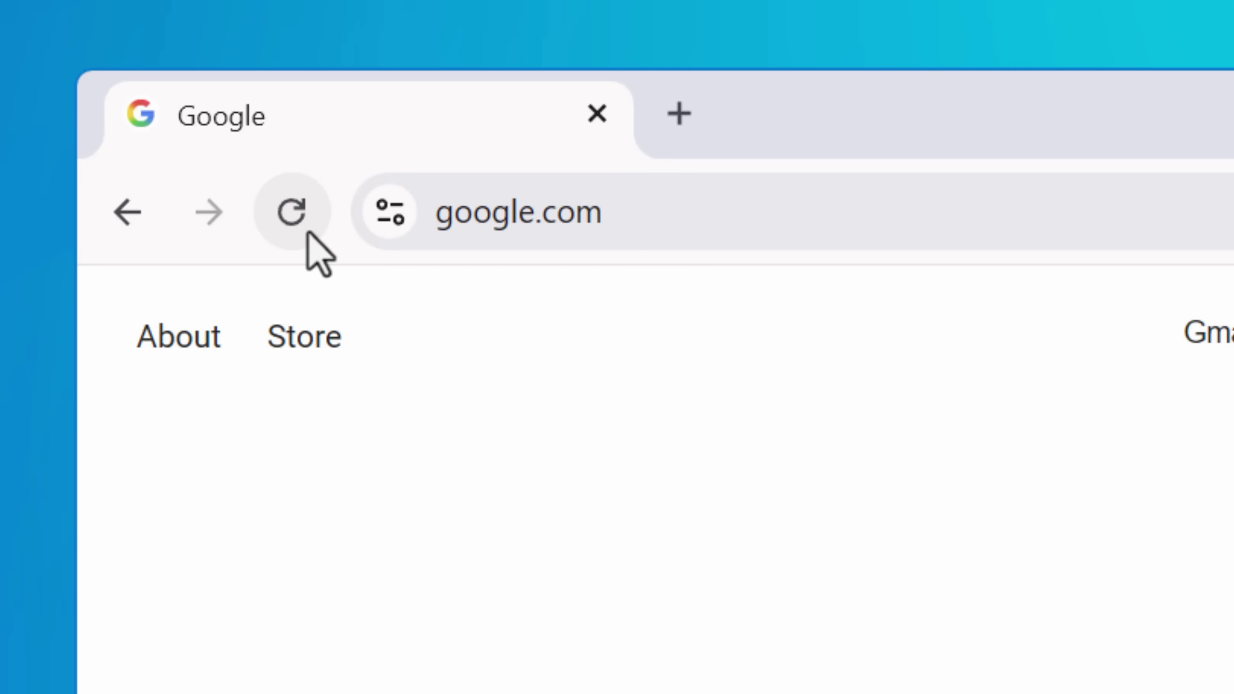
right_click(306, 232)
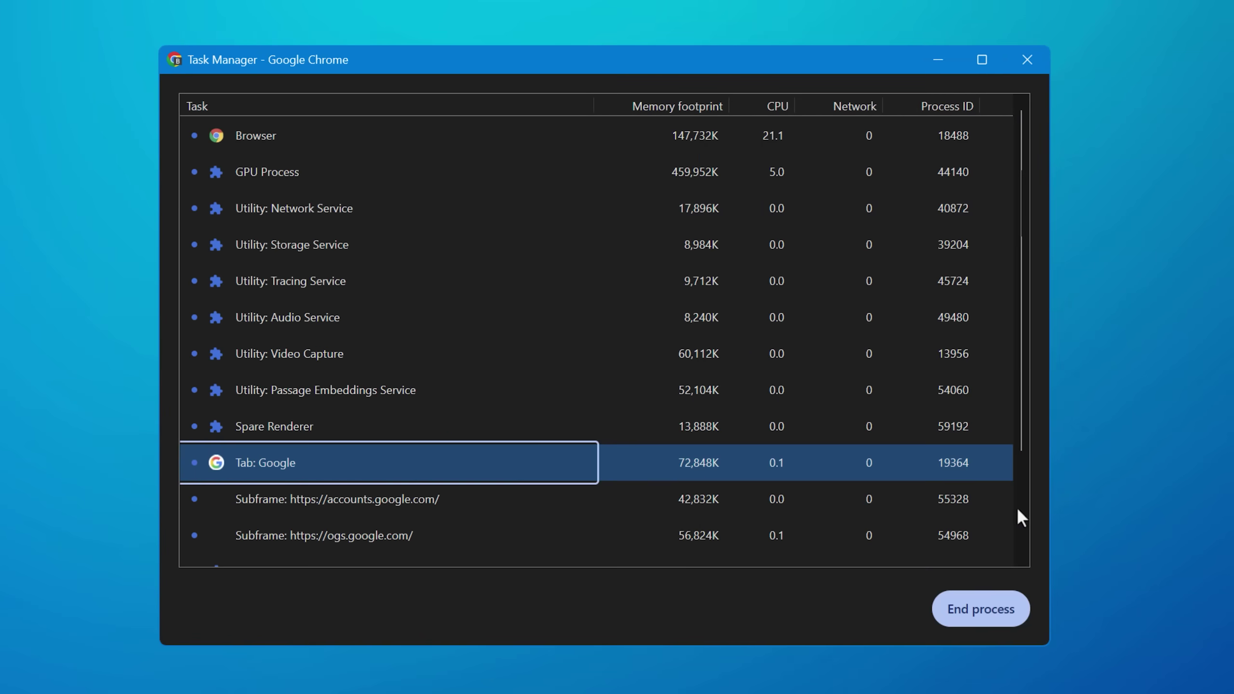
- Look through the list of running browser processes in the Task Manager
scroll(1016, 462, down, 3)
scroll(1019, 419, down, 1)
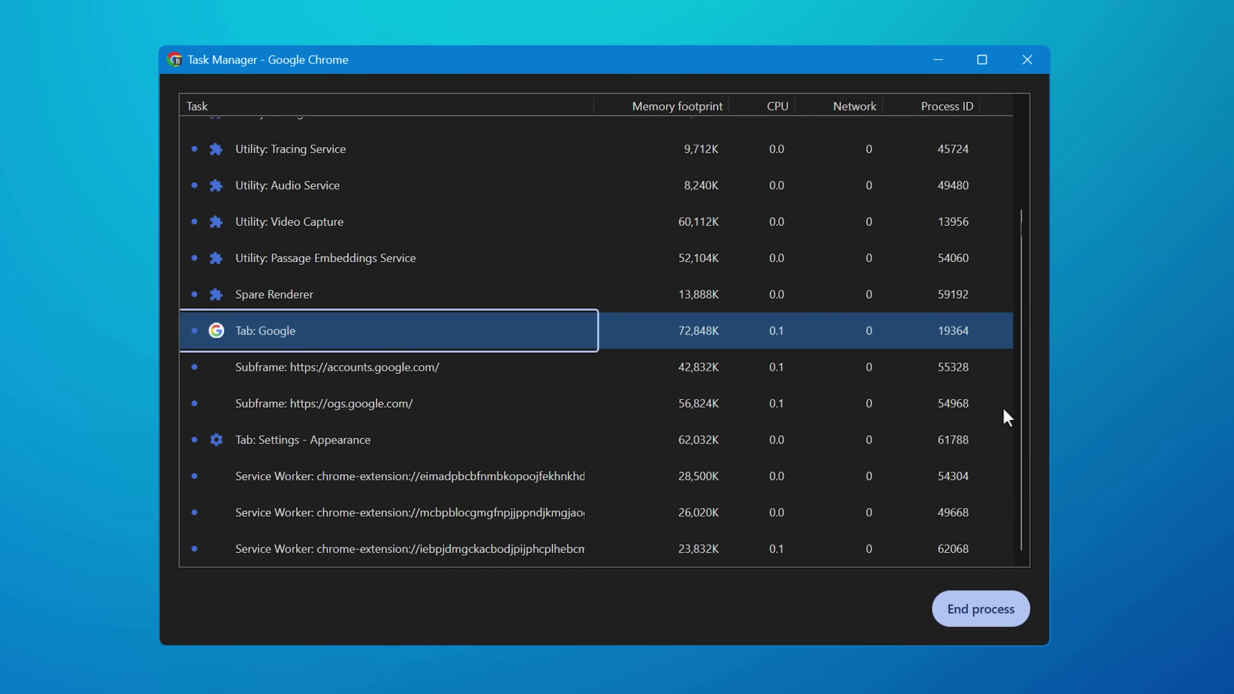
scroll(1003, 411, up, 4)
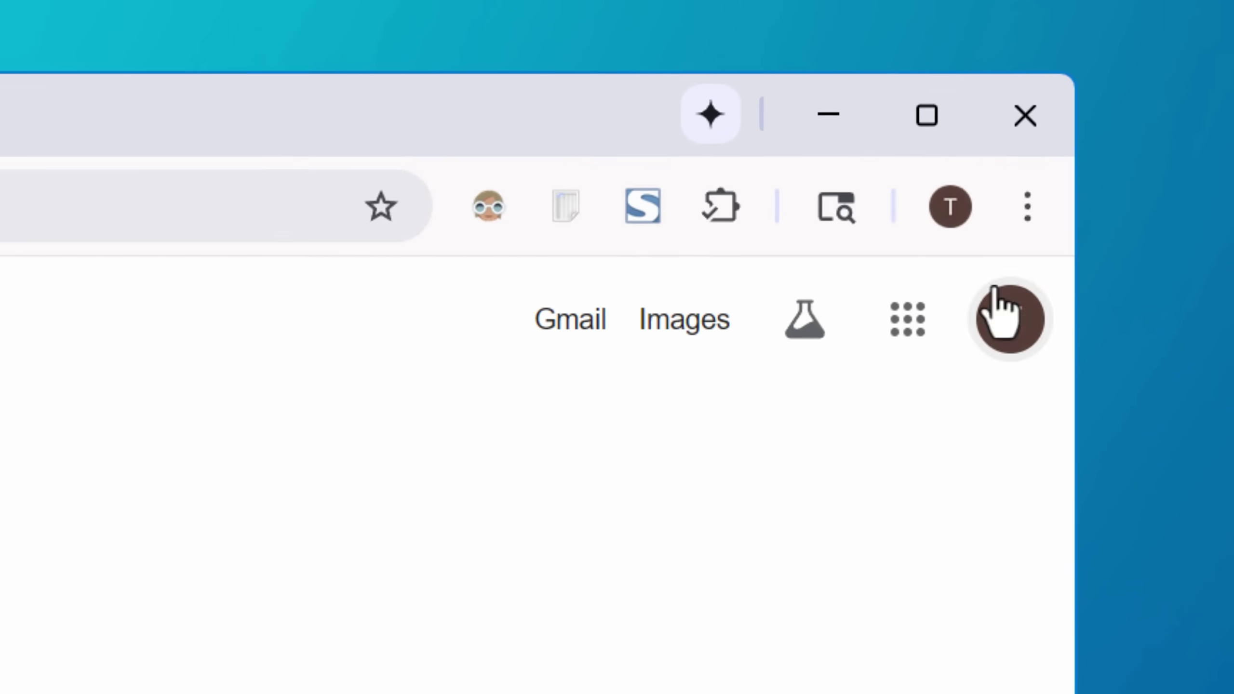
- Open the browser's Task Manager and sort the processes by memory footprint, largest first
click(1027, 207)
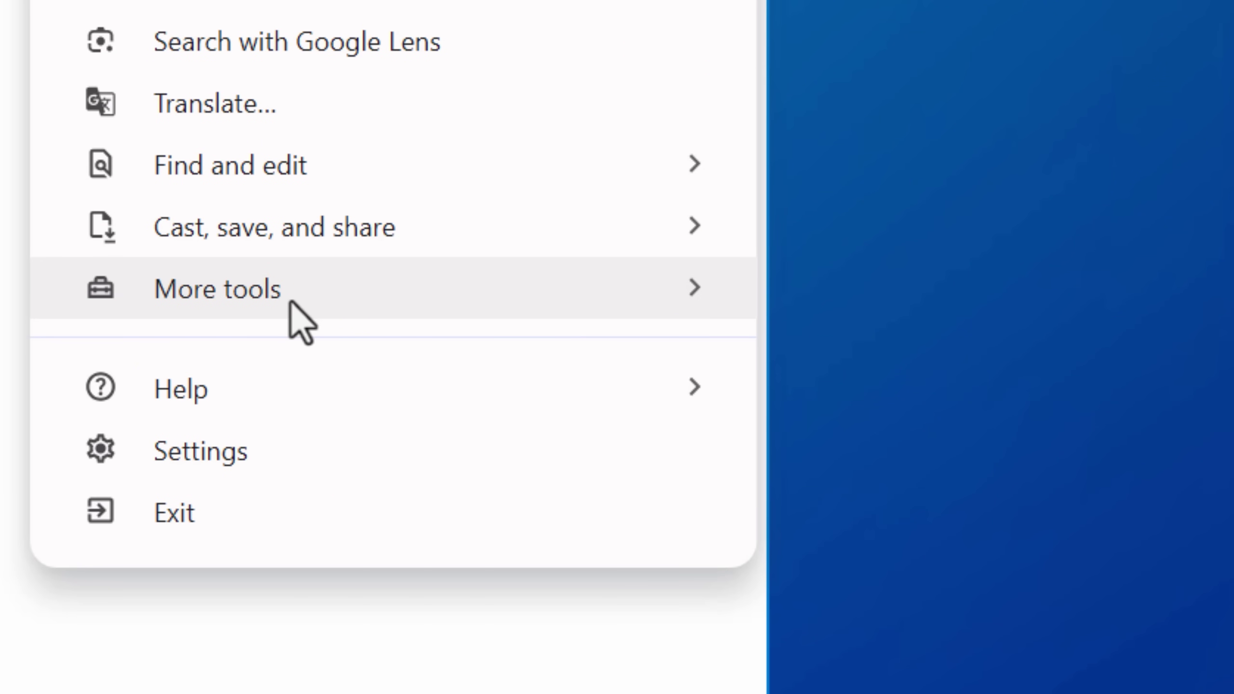
mouse_move(291, 302)
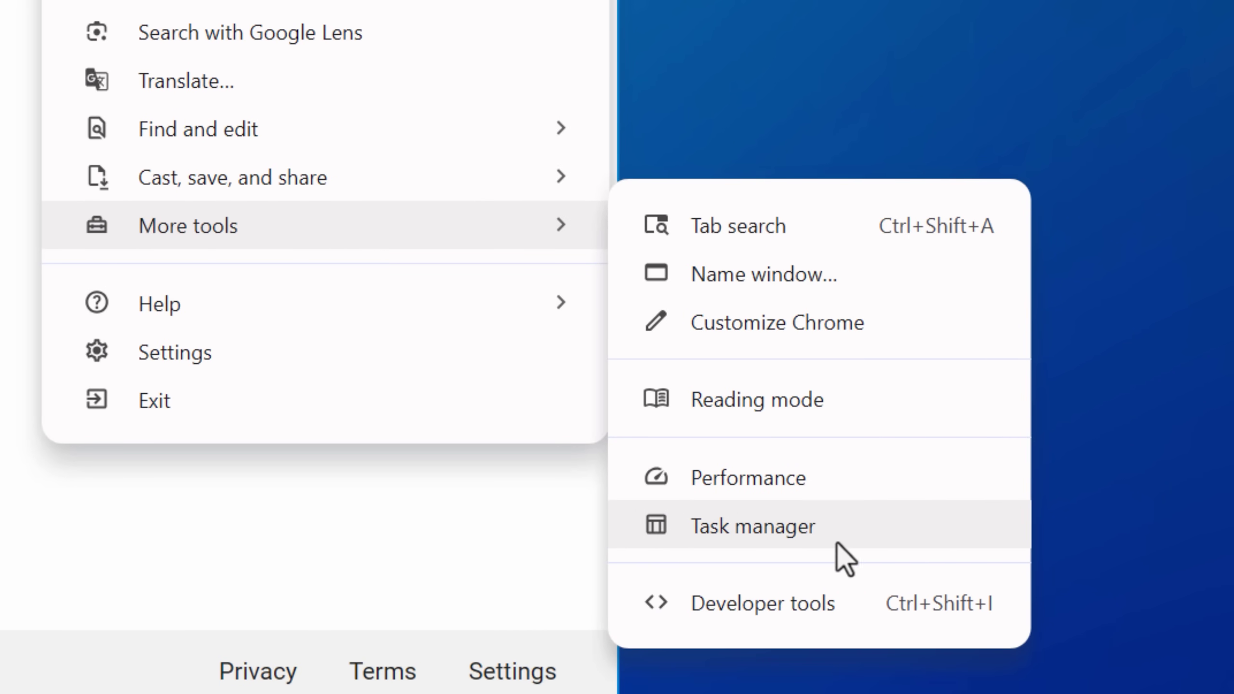
click(844, 532)
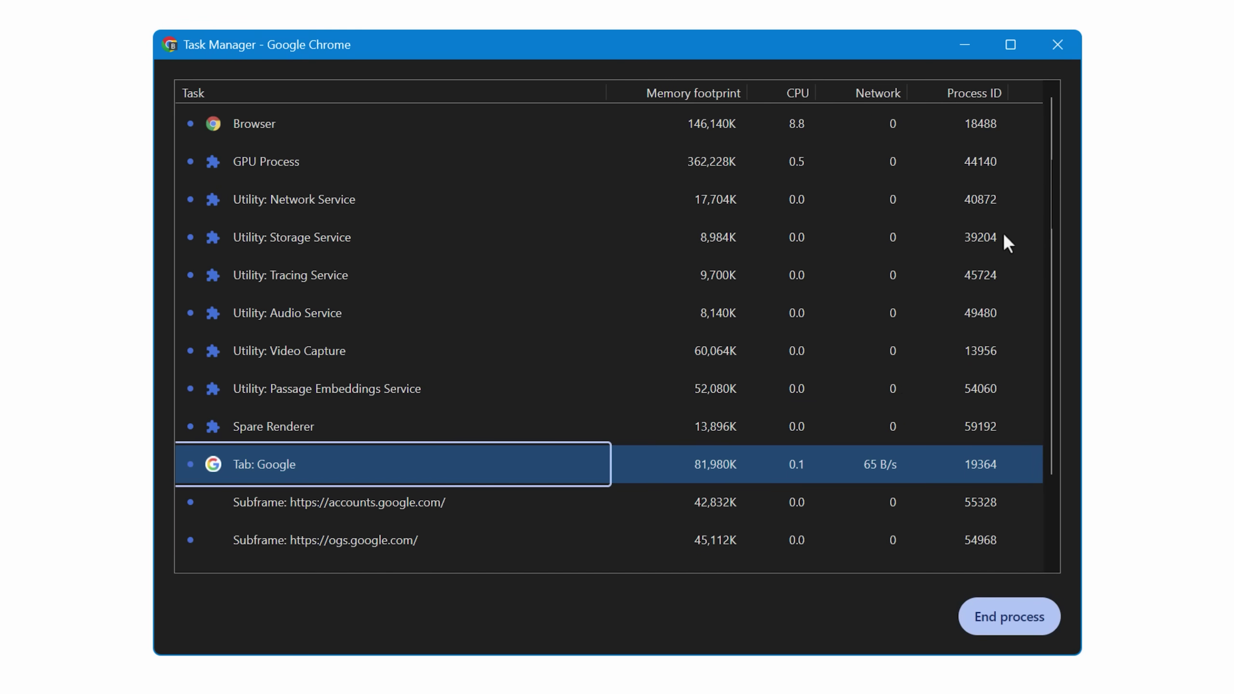
mouse_move(1053, 232)
mouse_down()
mouse_move(1059, 337)
mouse_move(1053, 212)
mouse_up()
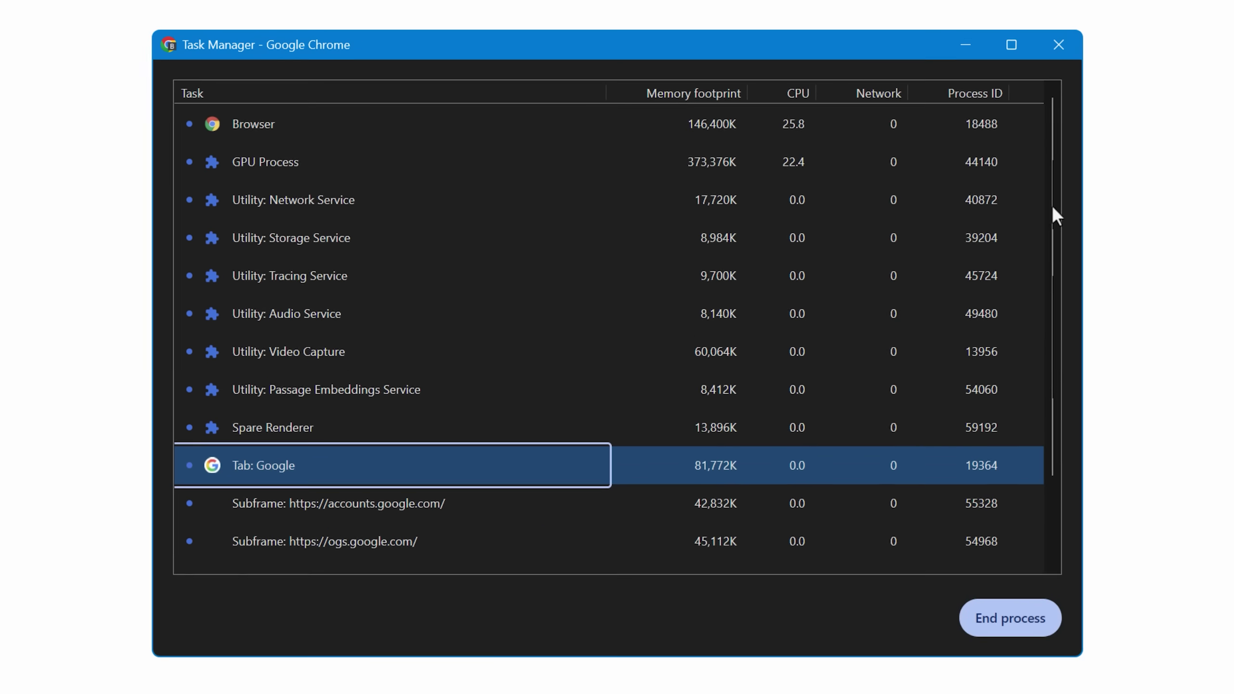
click(721, 96)
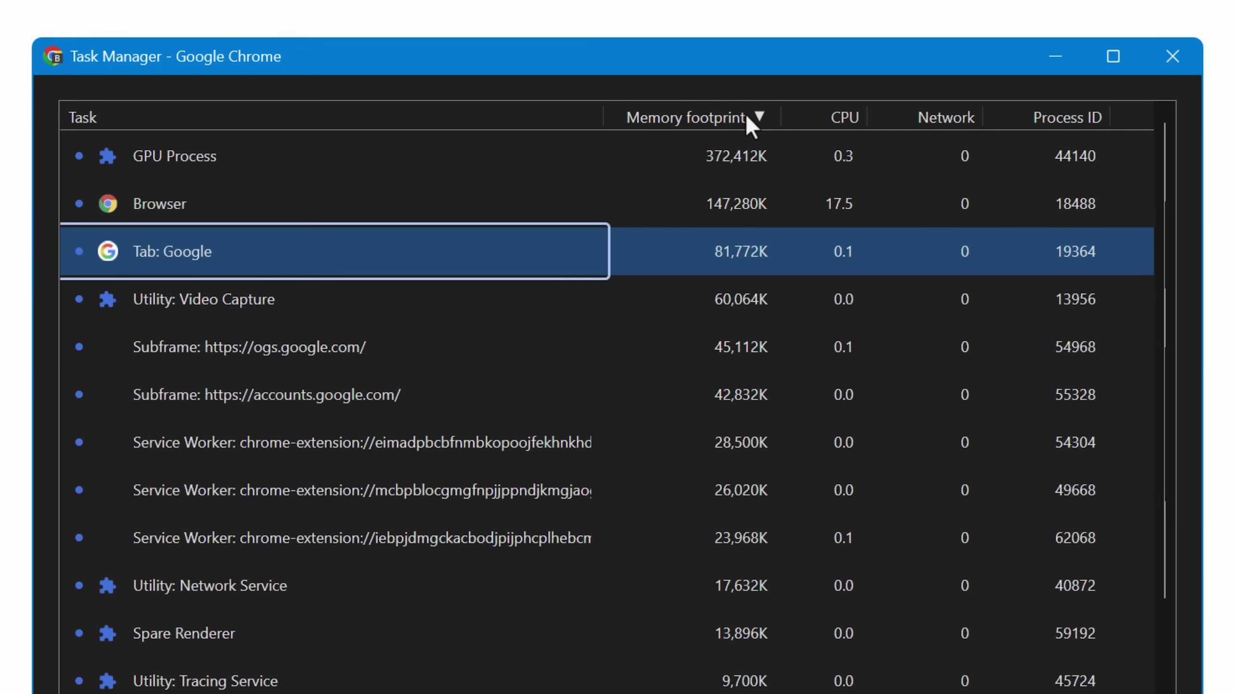
- Select the Google tab's process and sort the task list by CPU
click(243, 207)
click(248, 257)
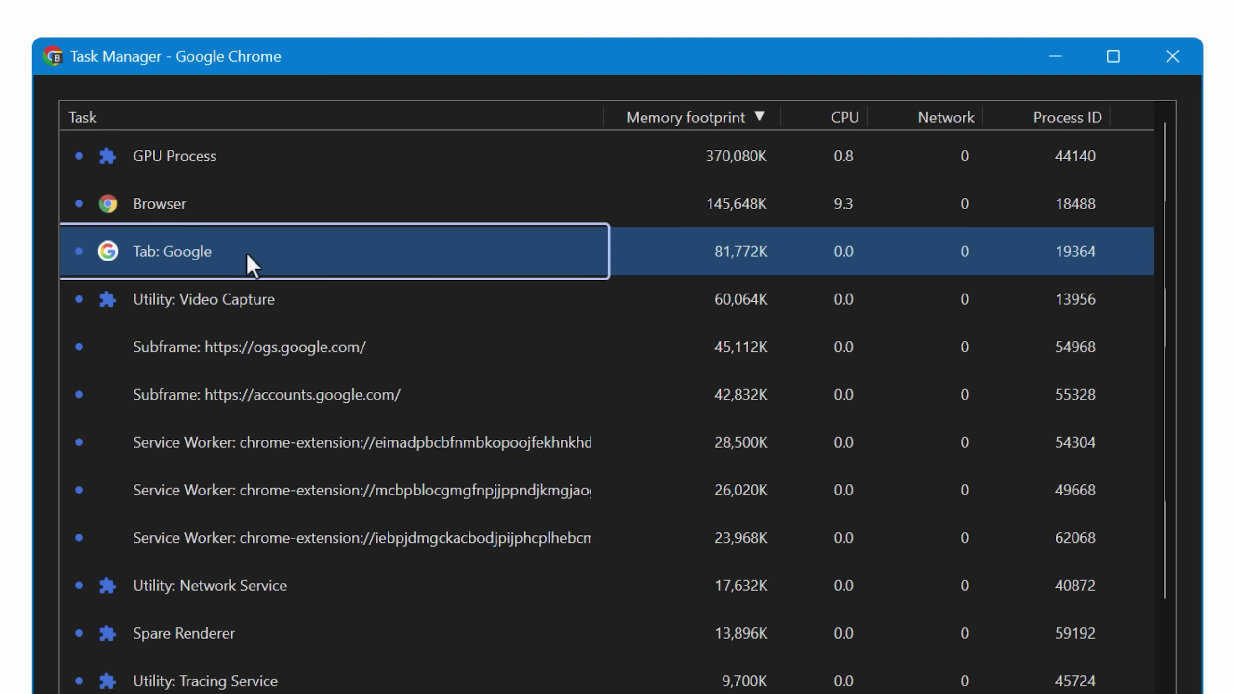
click(840, 122)
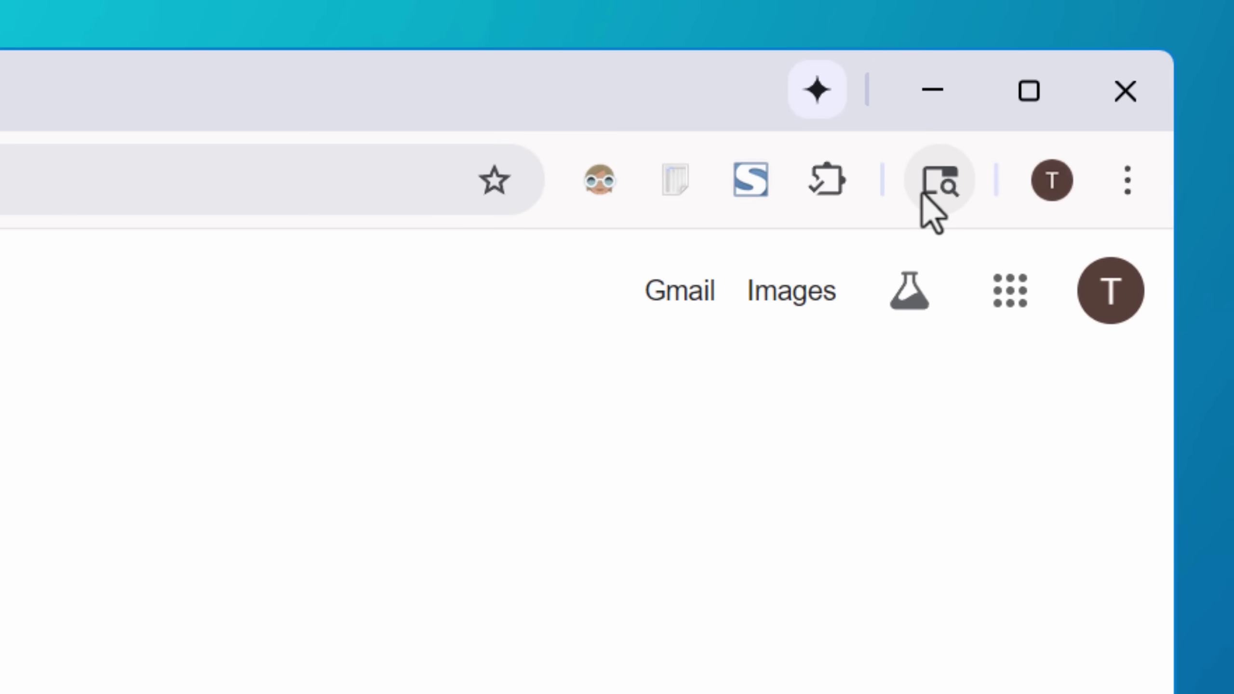
- Customize the browser toolbar by pinning the Task manager shortcut to it
right_click(1020, 146)
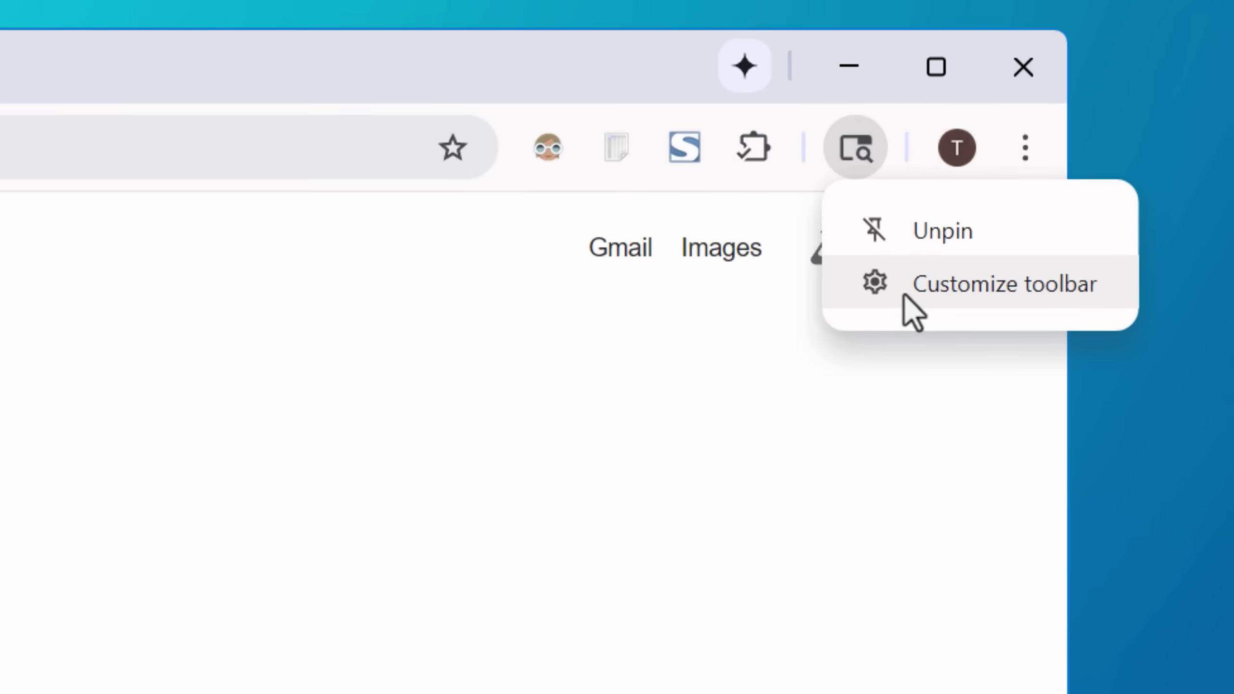
click(902, 316)
scroll(731, 53, down, 5)
scroll(841, 591, down, 3)
click(922, 503)
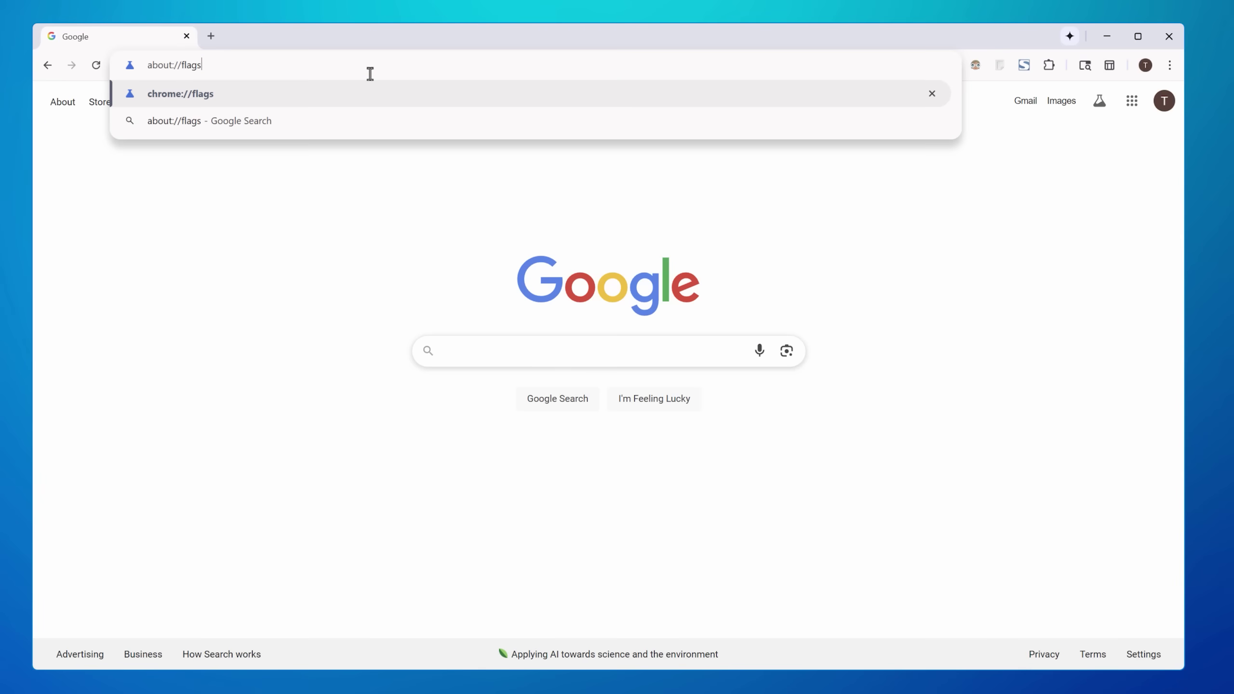
- Load the Experiments page through the about://flags address and search its flags for "af"
key(Return)
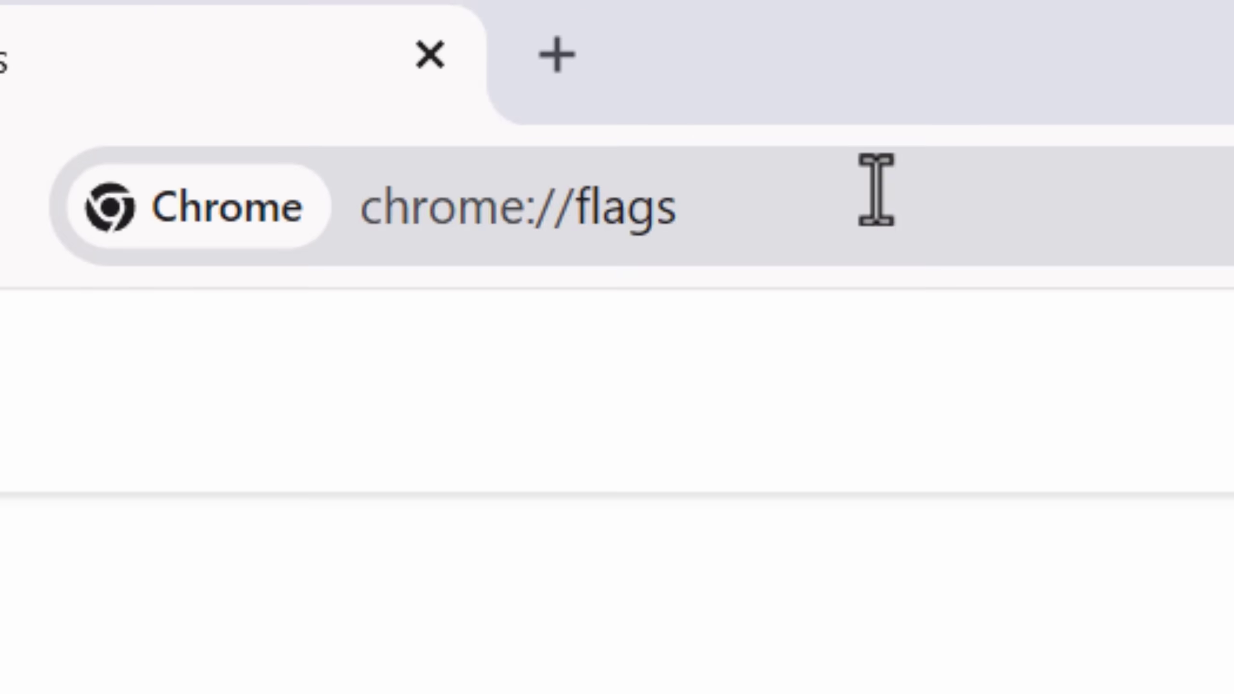
click(271, 62)
text(about://flags)
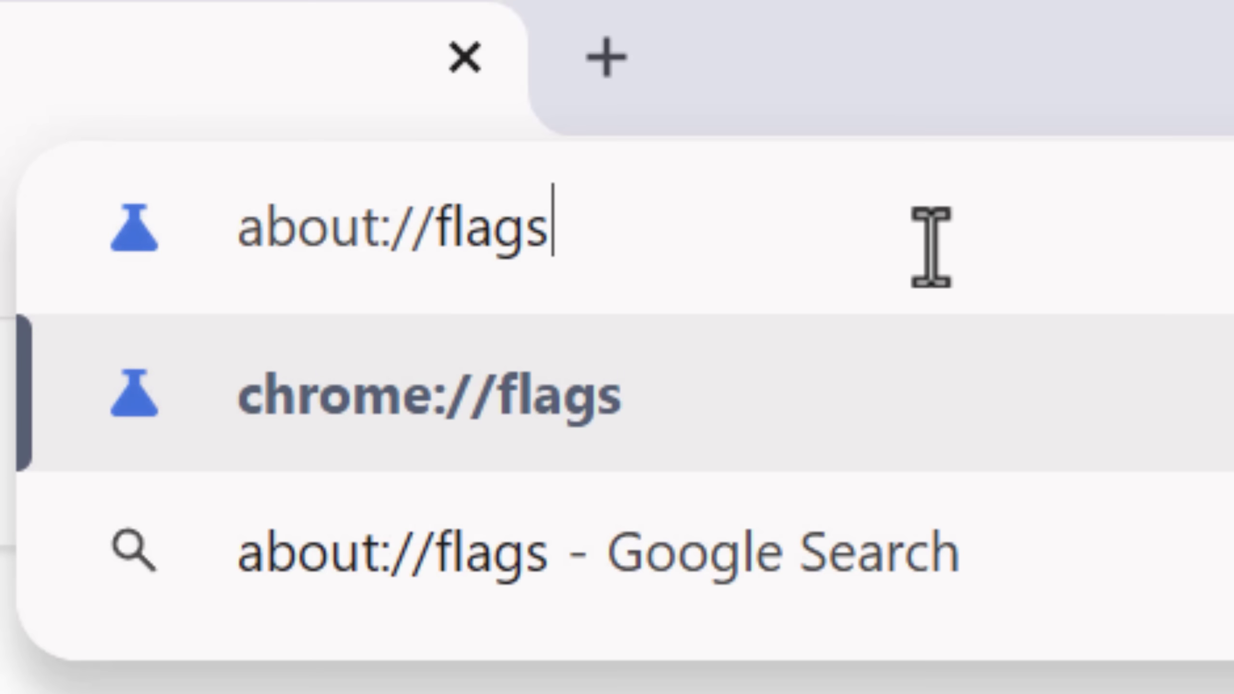
key(Return)
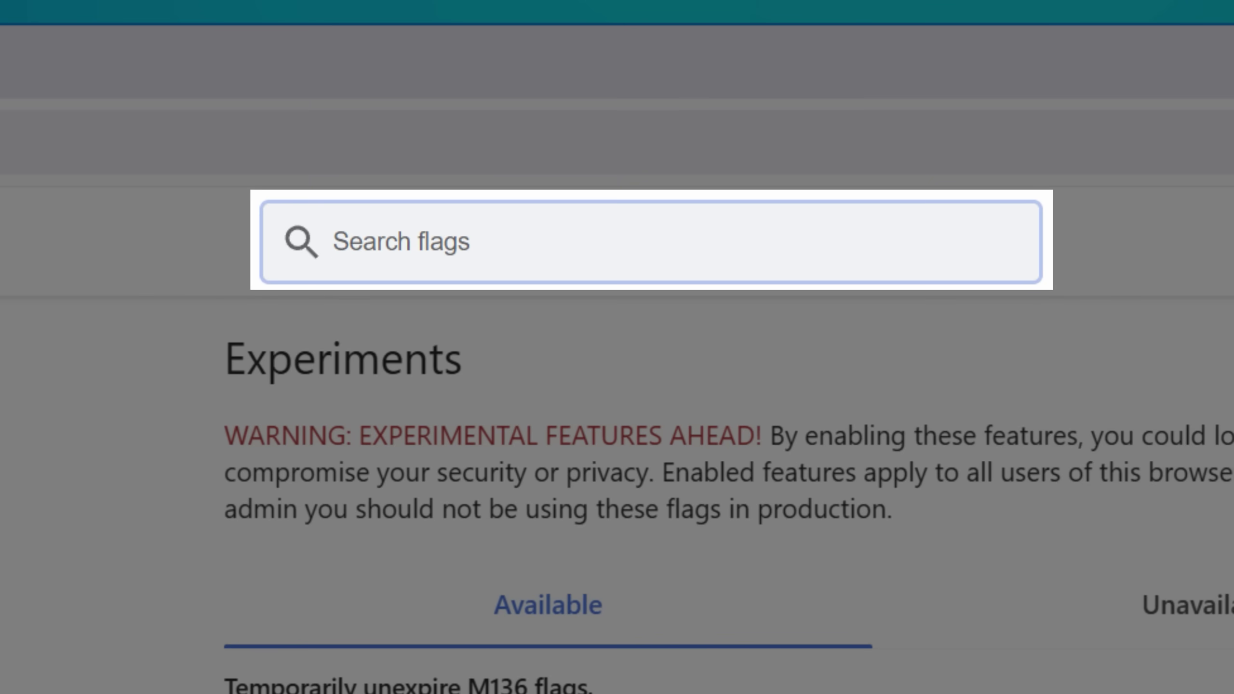
text(af)
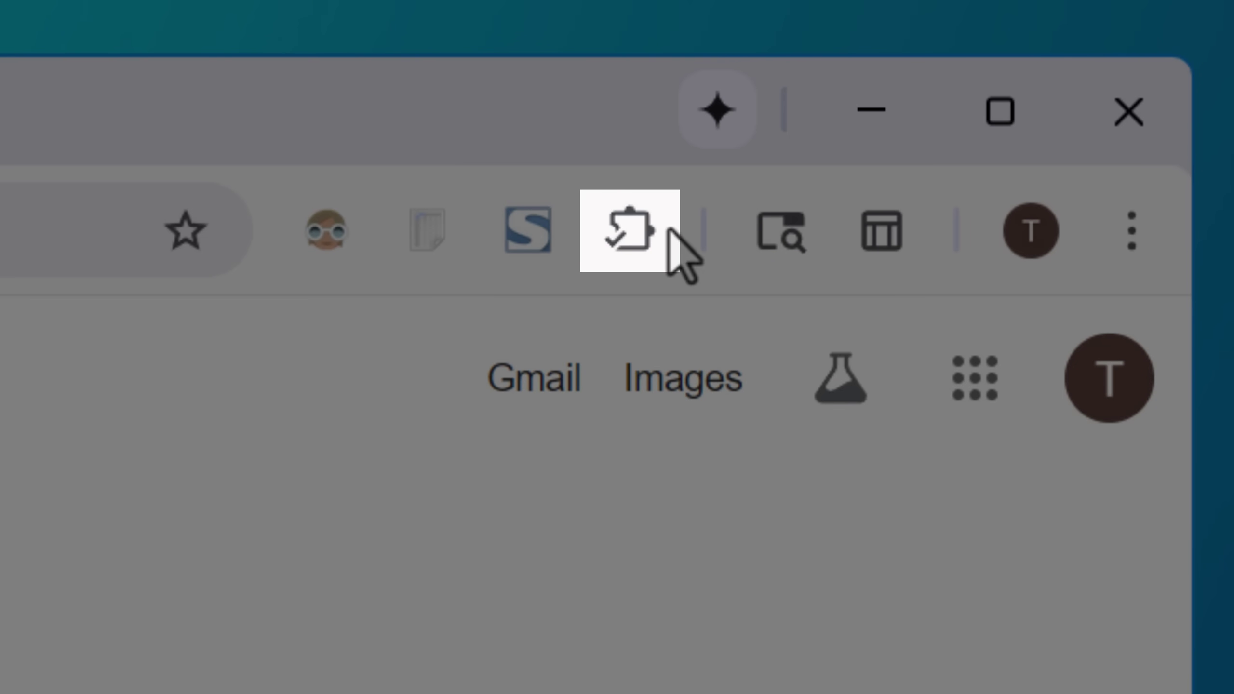
- Review the Table Capture extension's site permissions and return to the extensions list
click(632, 233)
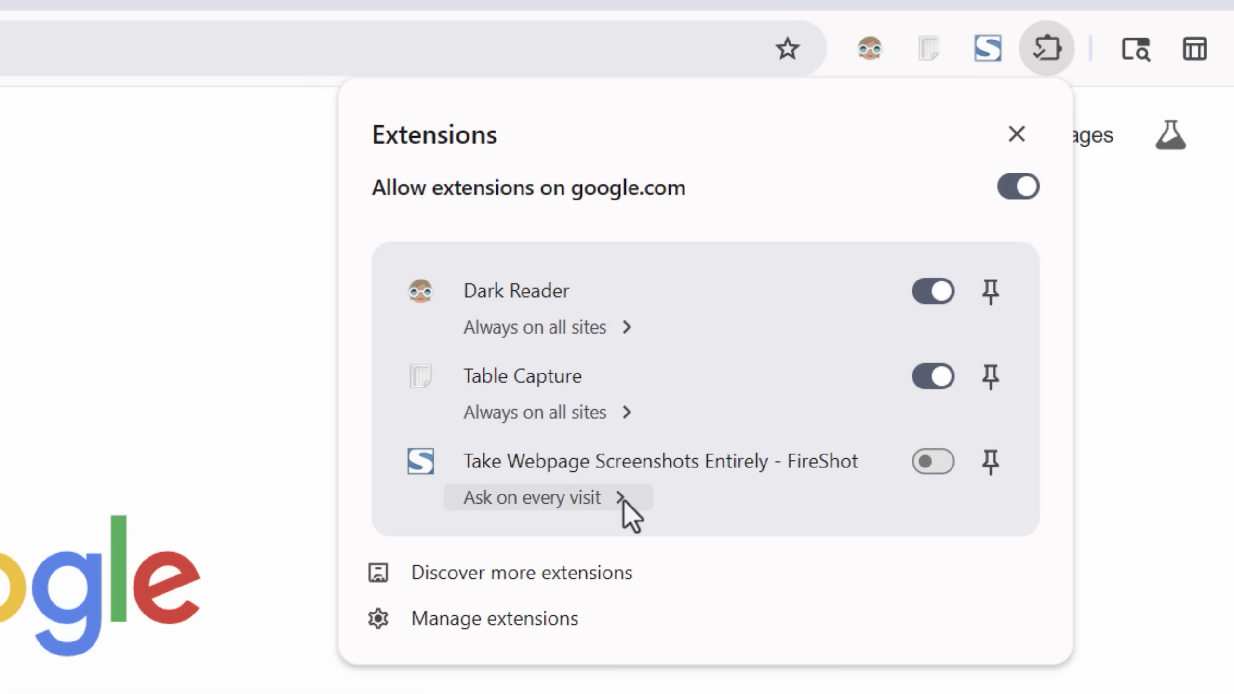
click(623, 413)
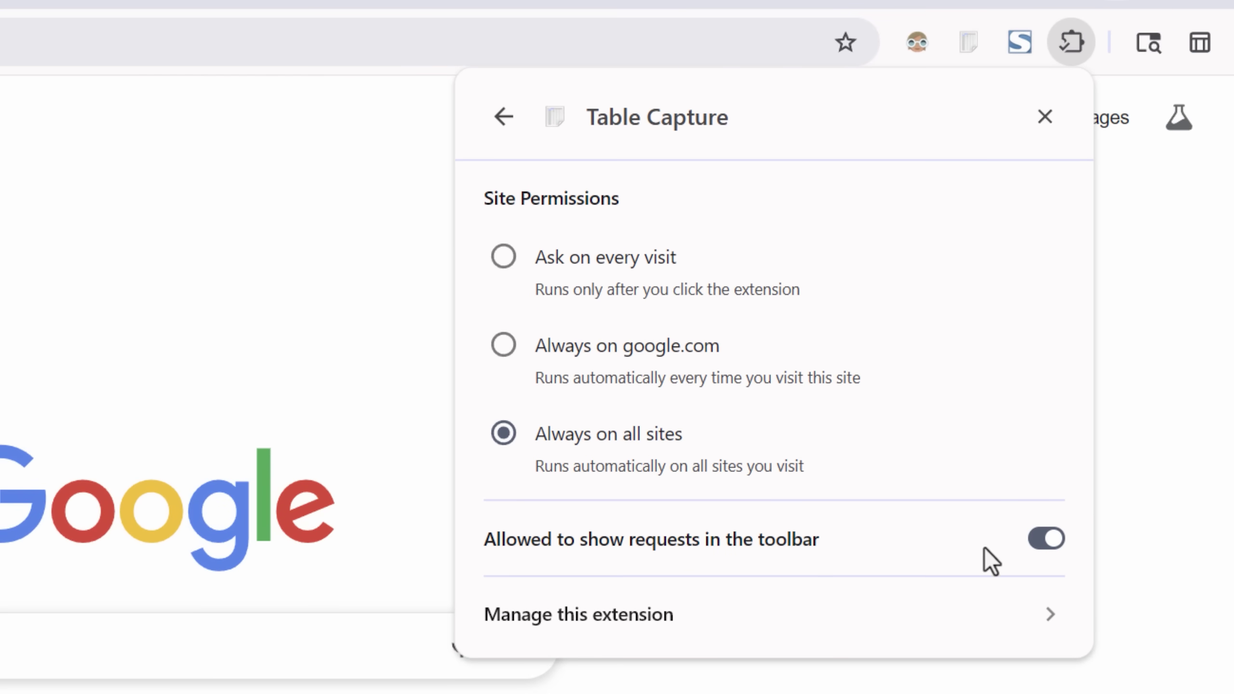
click(504, 117)
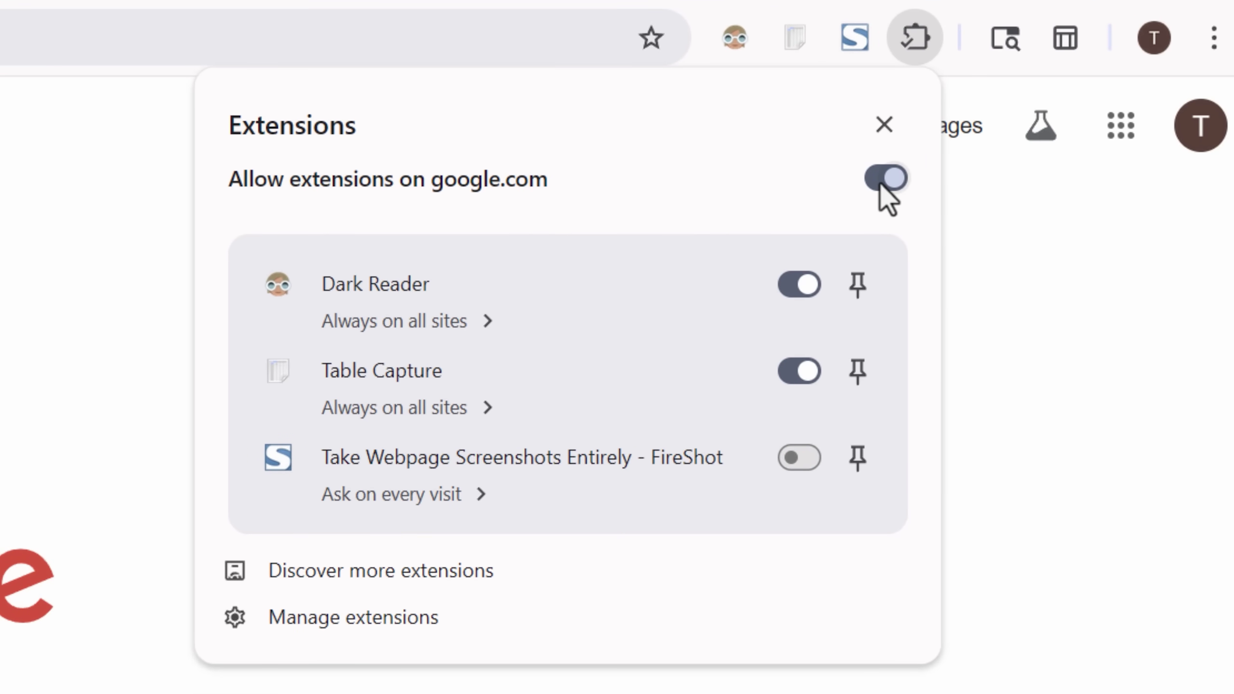
- Switch extensions off and back on for google.com, and reload the page to apply the setting
click(883, 179)
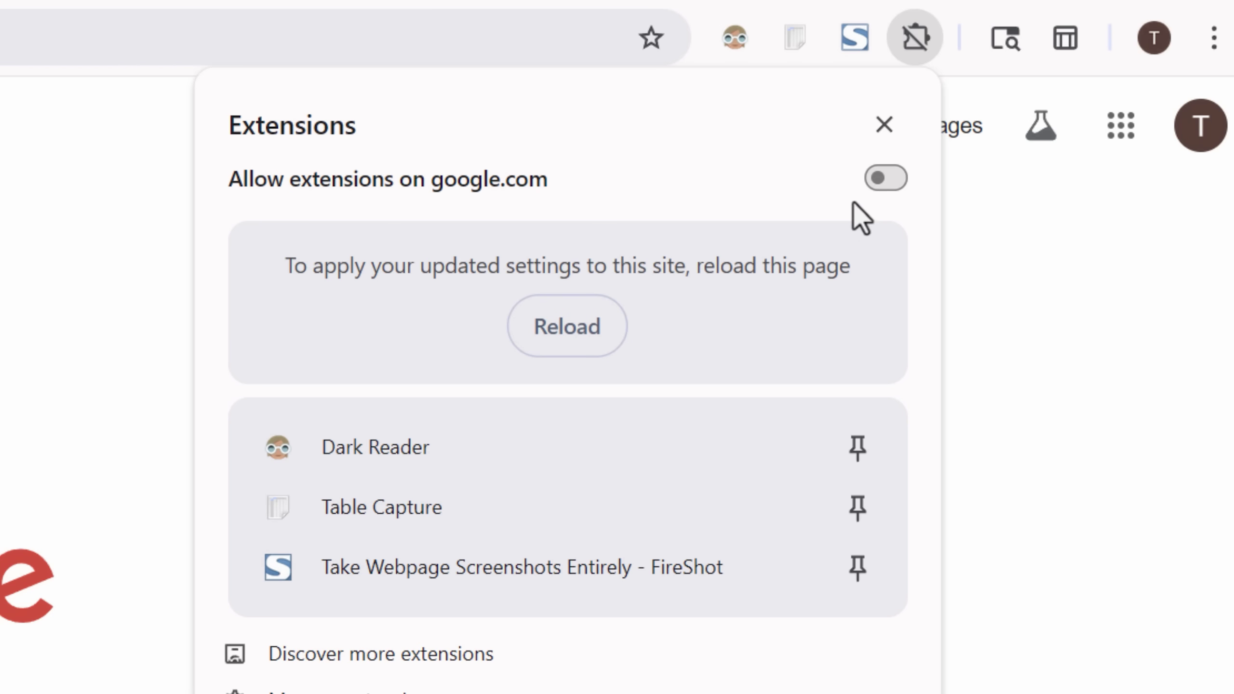
click(885, 187)
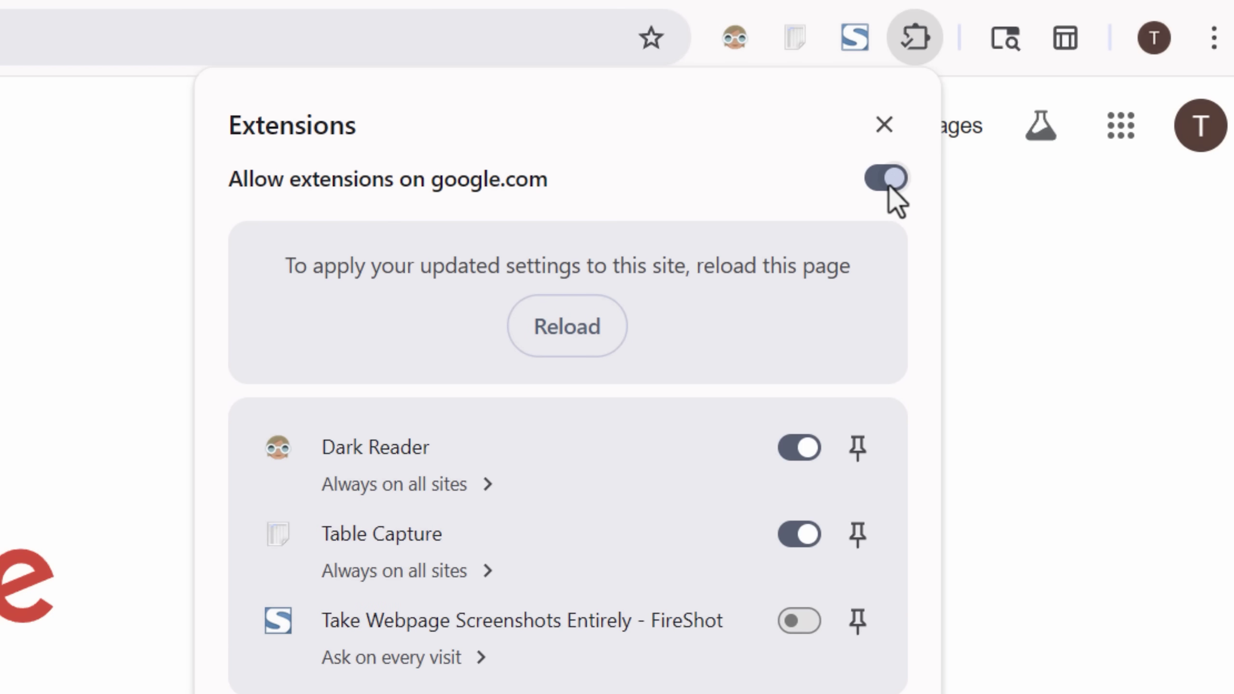
click(596, 324)
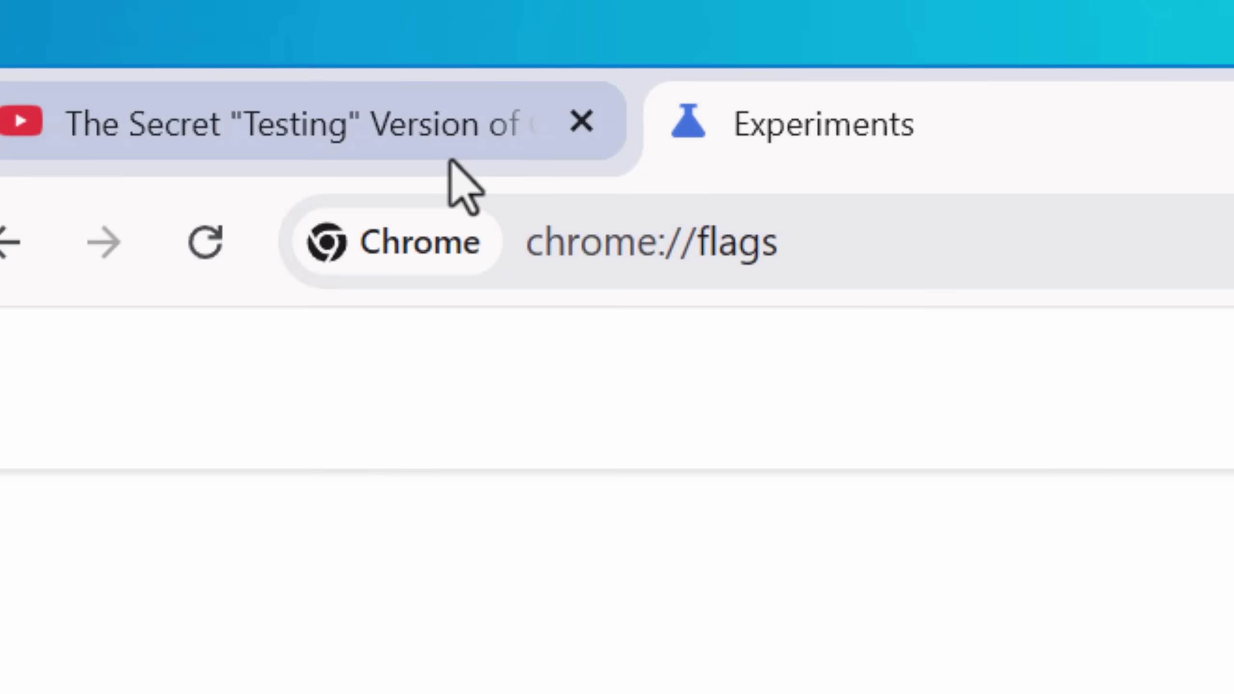
- Switch to the YouTube video's tab and mute its audio from the tab strip
click(450, 156)
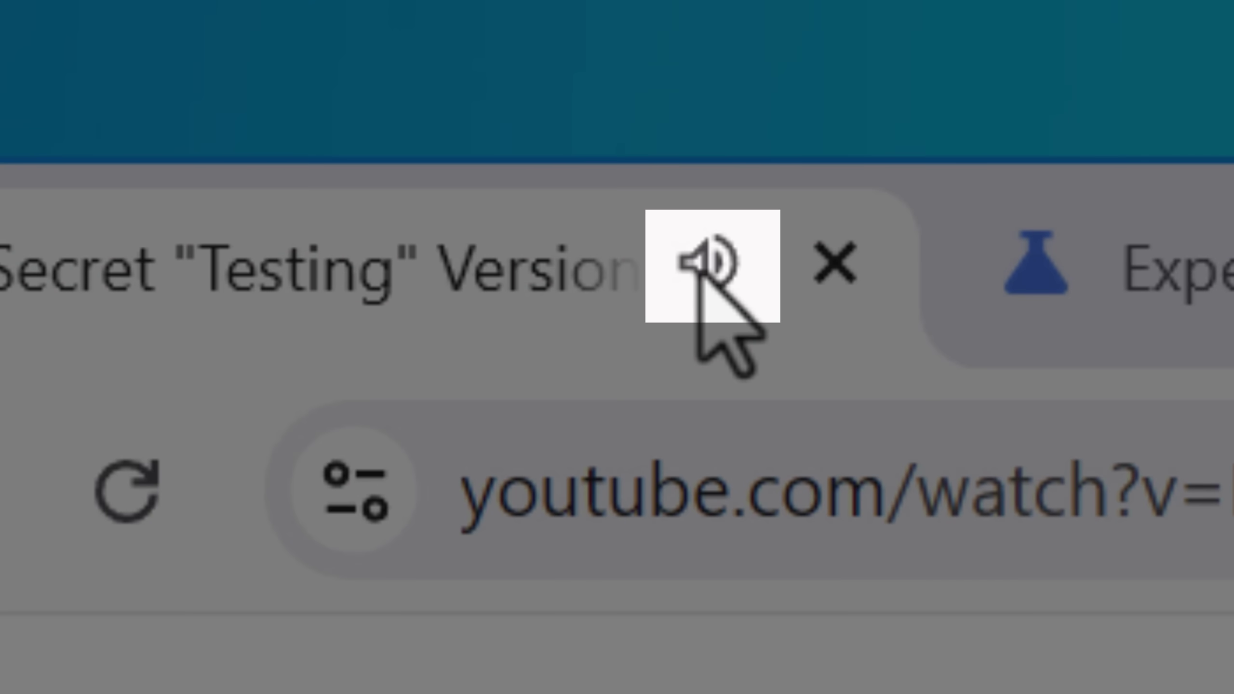
click(704, 266)
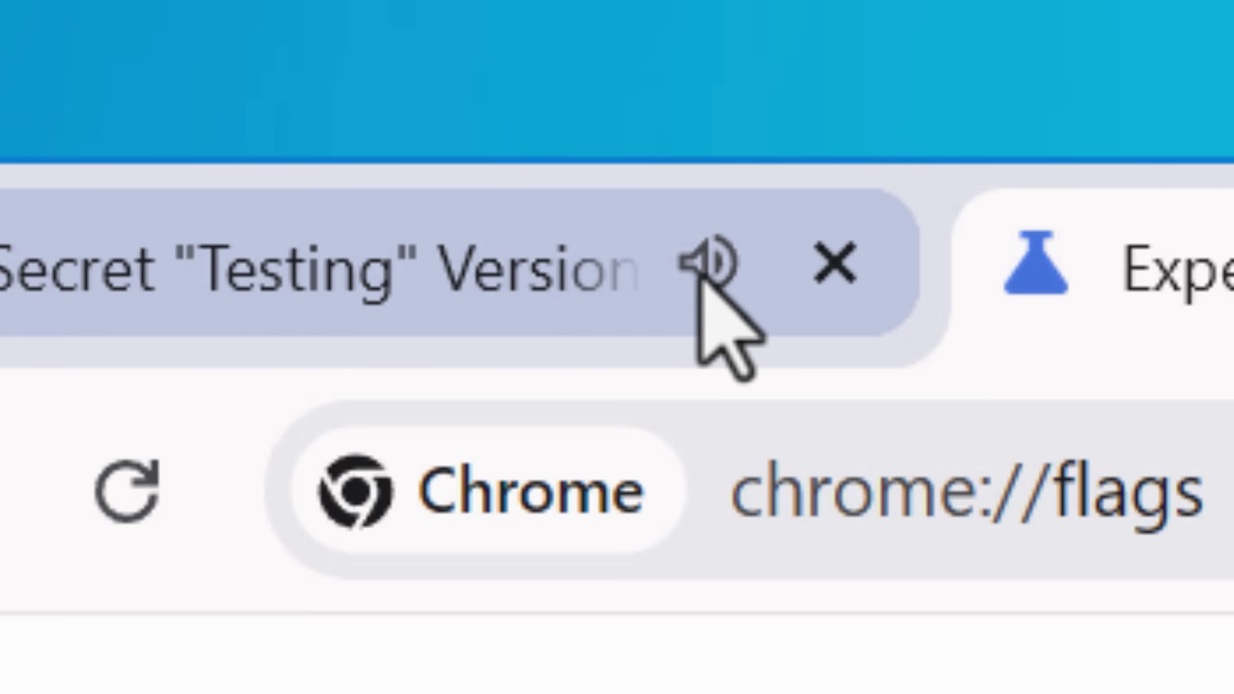
click(700, 281)
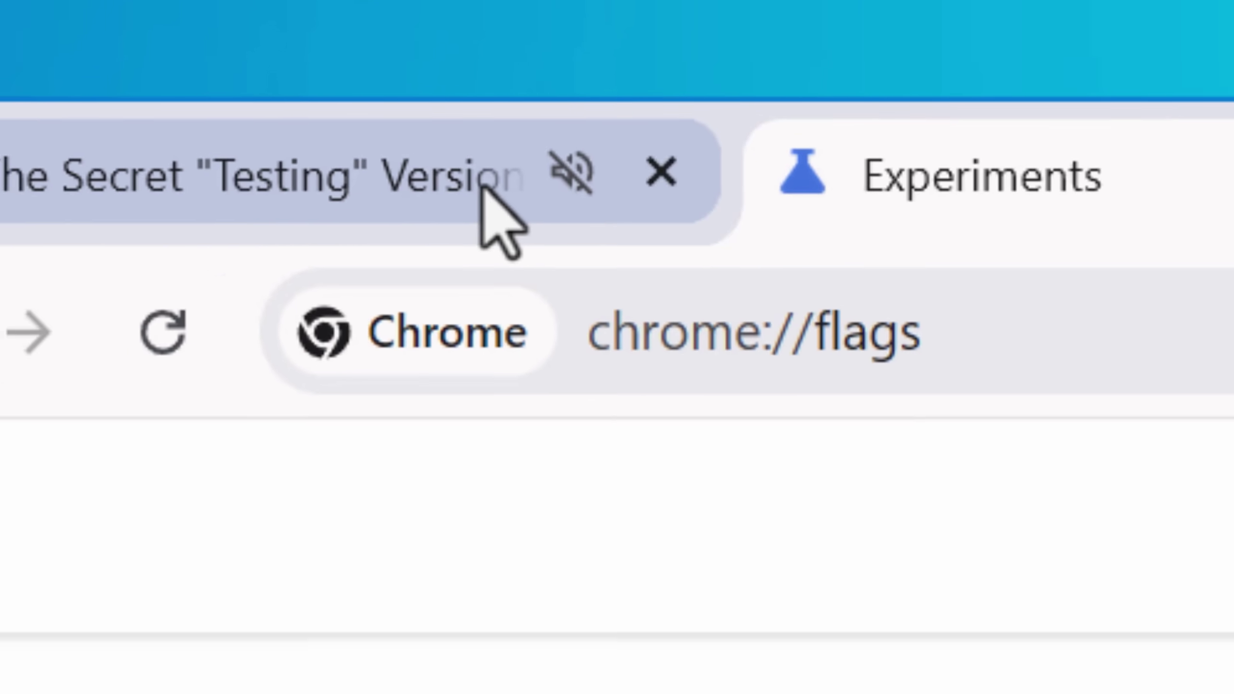
right_click(583, 284)
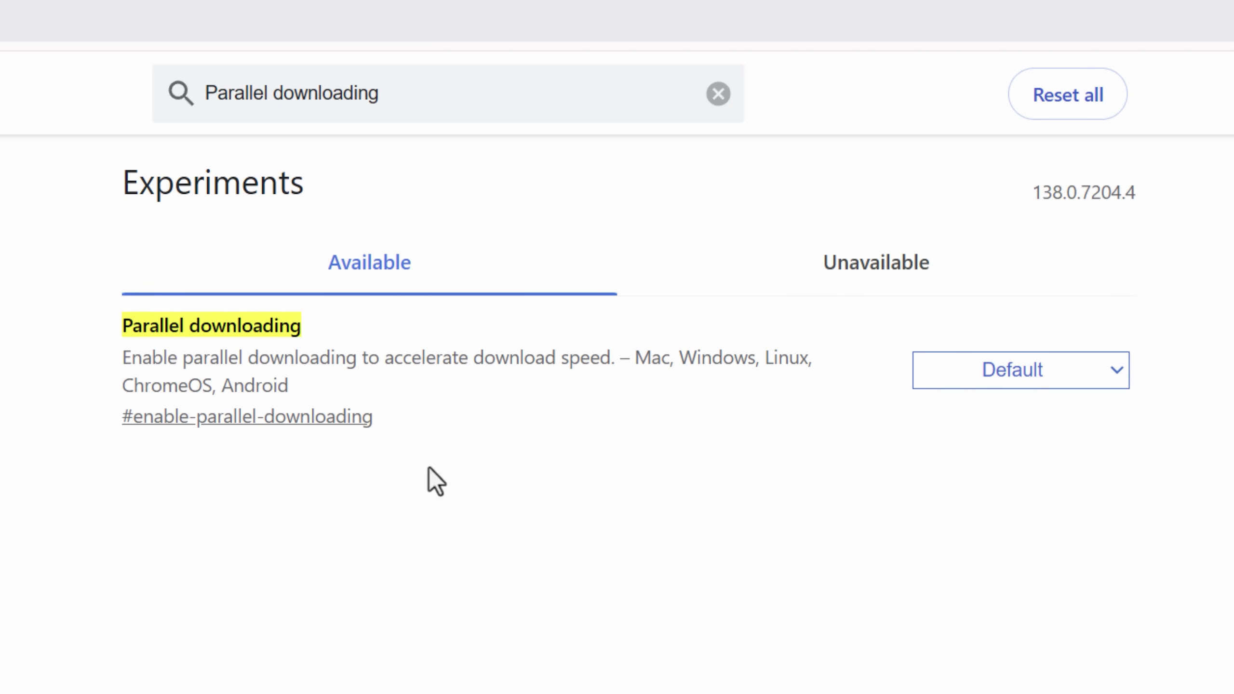
- Set the Parallel downloading flag to Enabled
click(1071, 372)
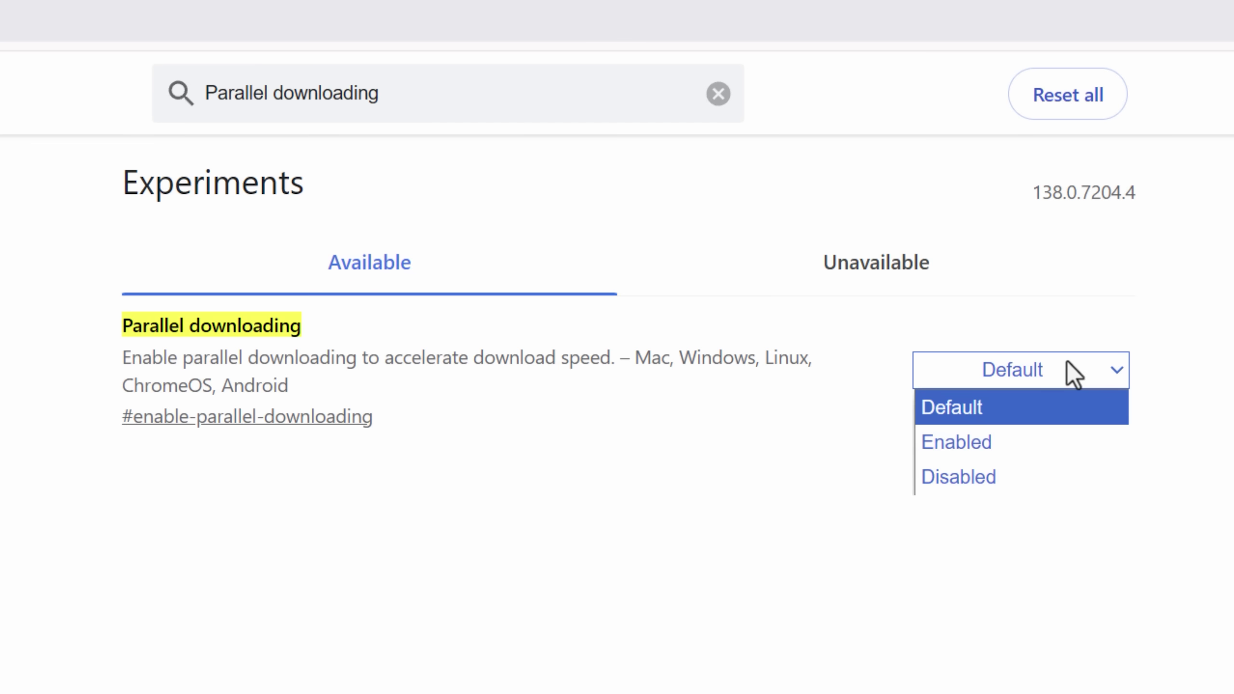
click(1043, 441)
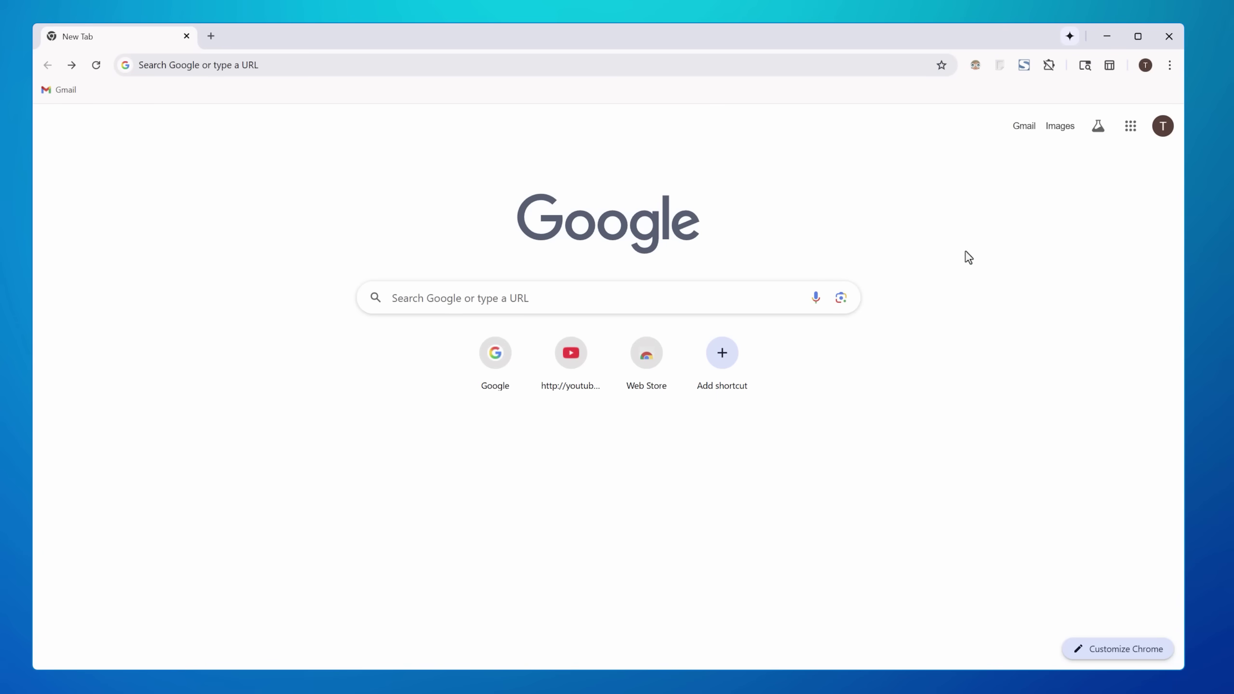
- Open the developer tools with the Sensors tool shown, and enlarge its drawer
key(ctrl+shift+j)
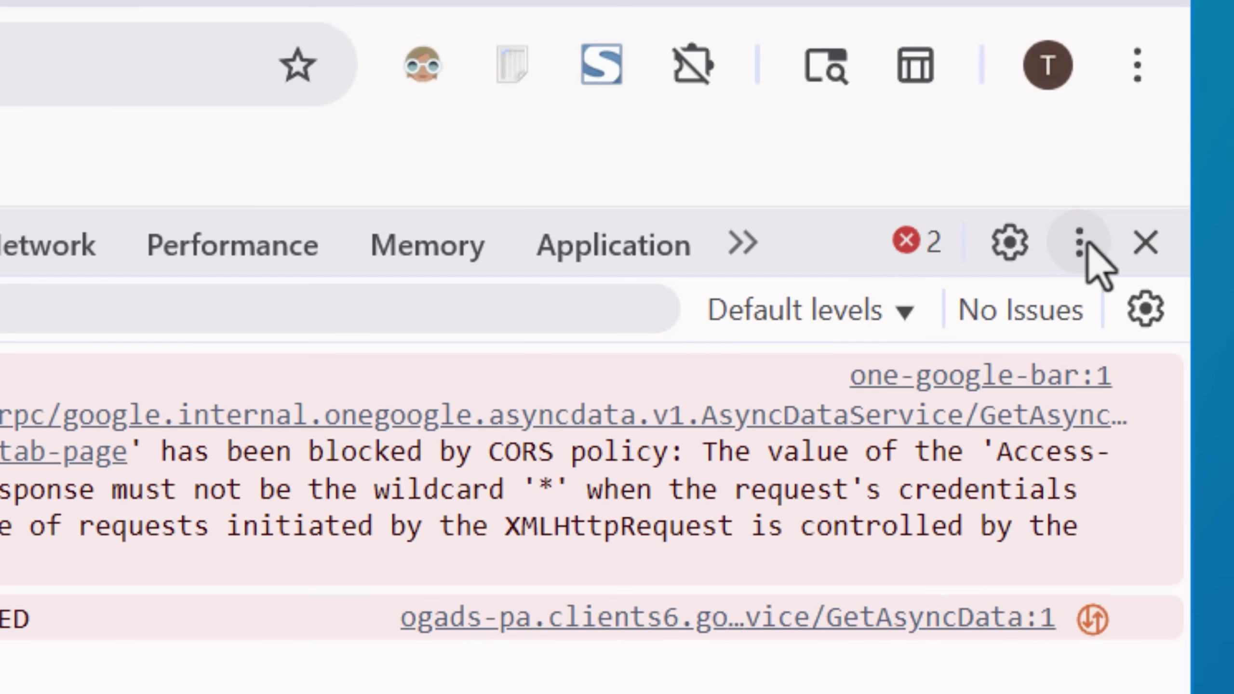
click(1082, 243)
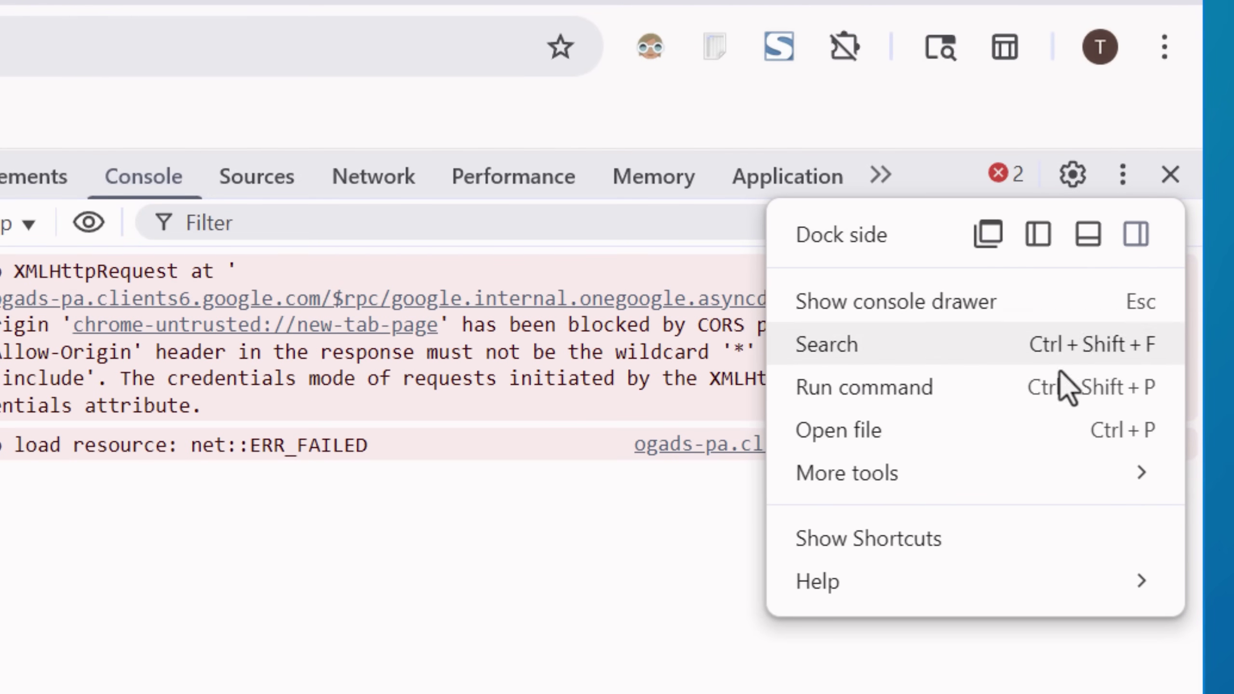
mouse_move(901, 616)
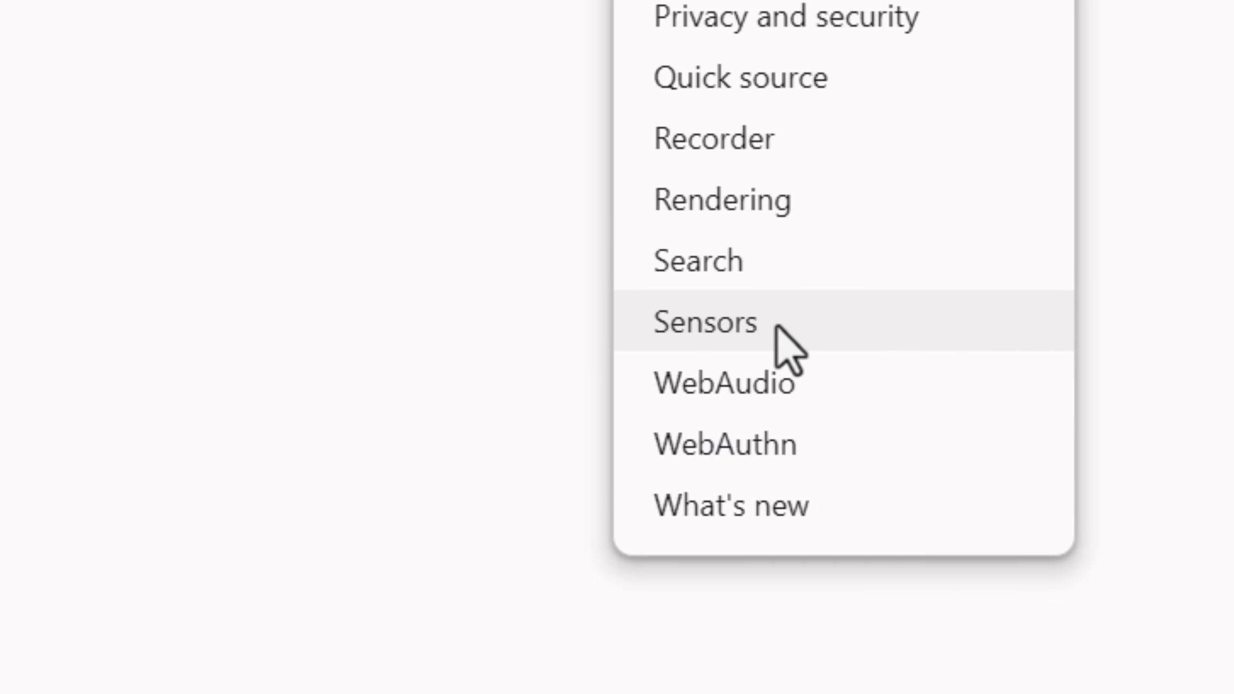
click(778, 327)
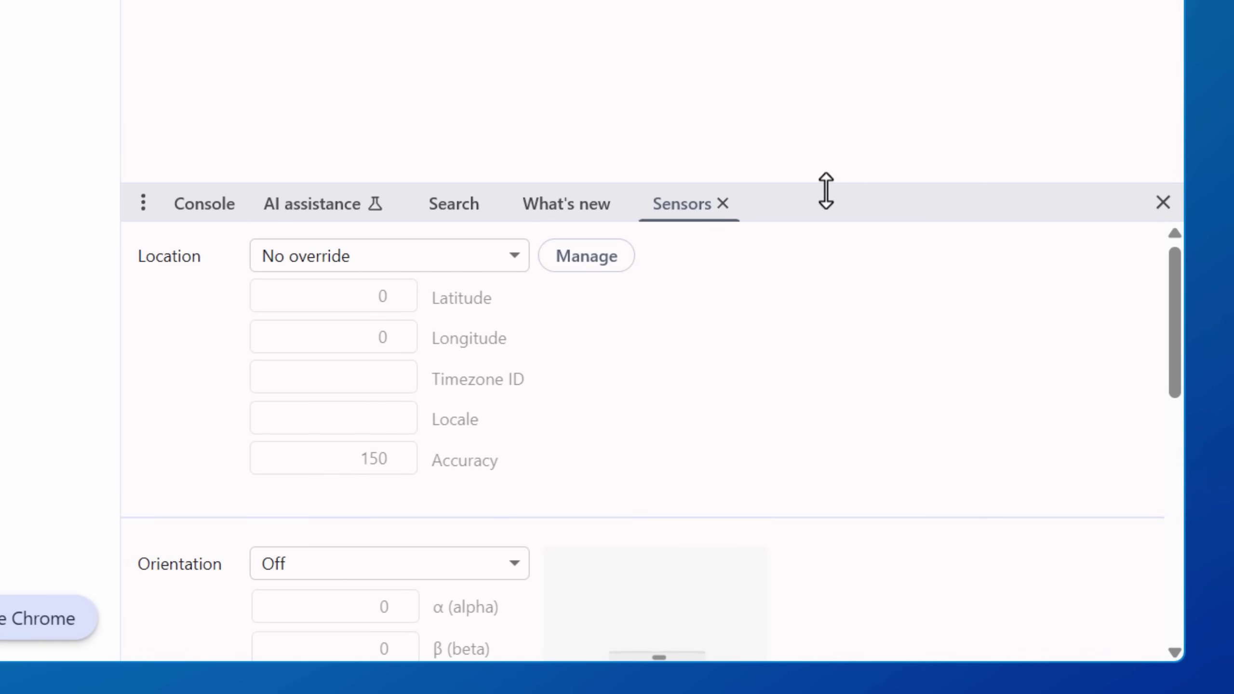
drag(826, 191, 828, 119)
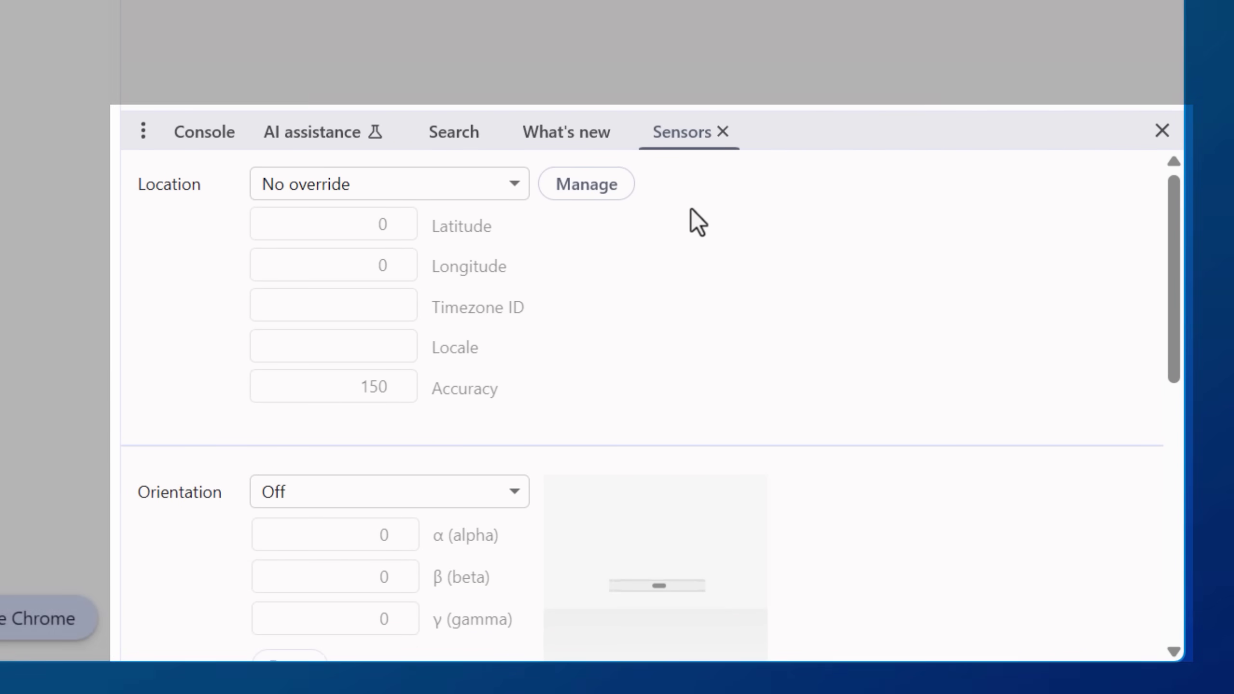
- Look through the list of additional tools available in the developer tools drawer, and dismiss it
key(Escape)
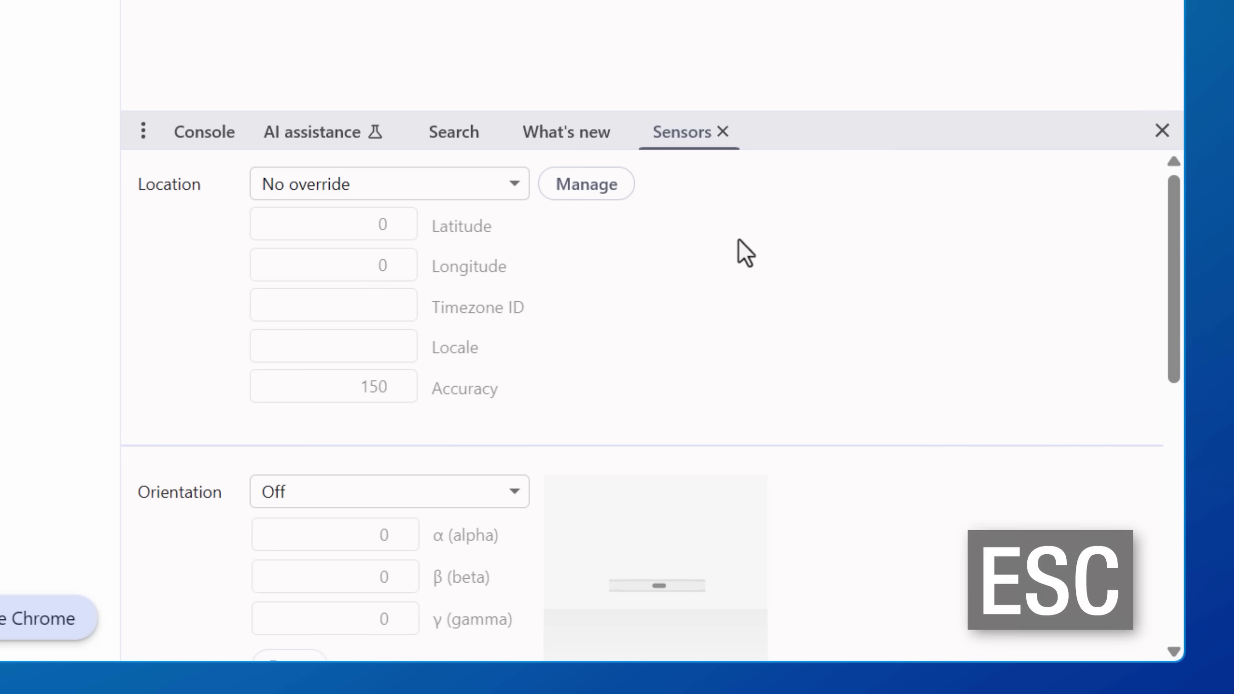
click(146, 141)
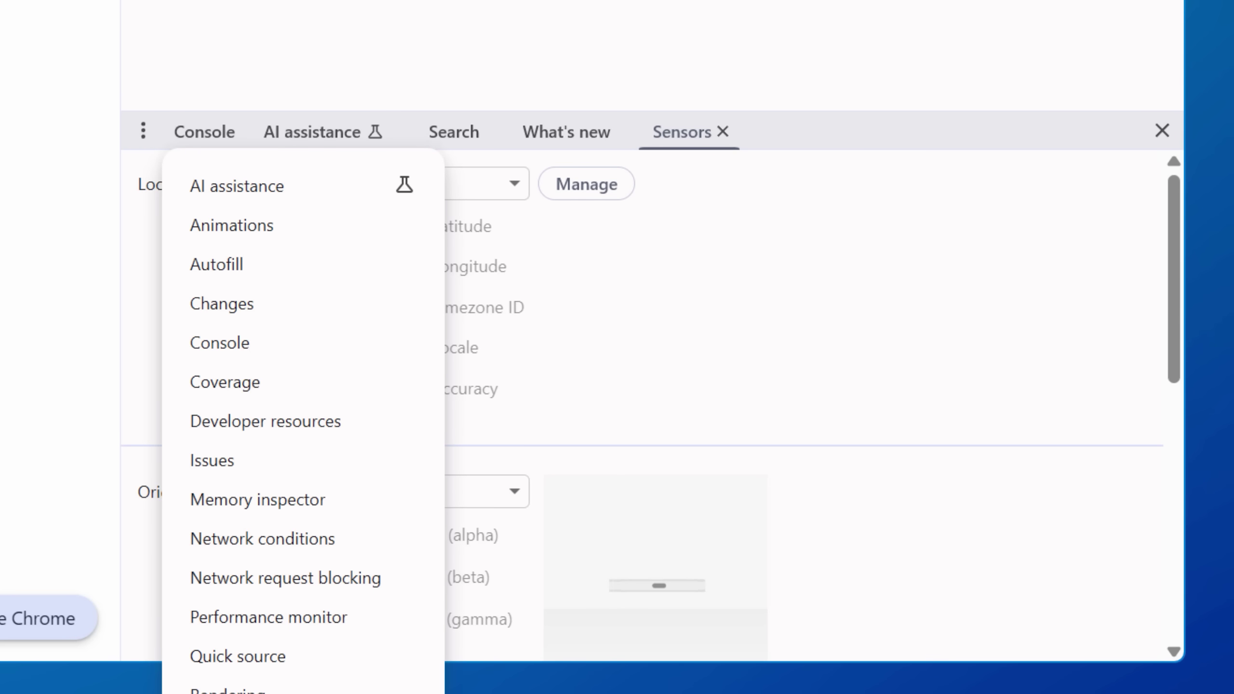
click(768, 226)
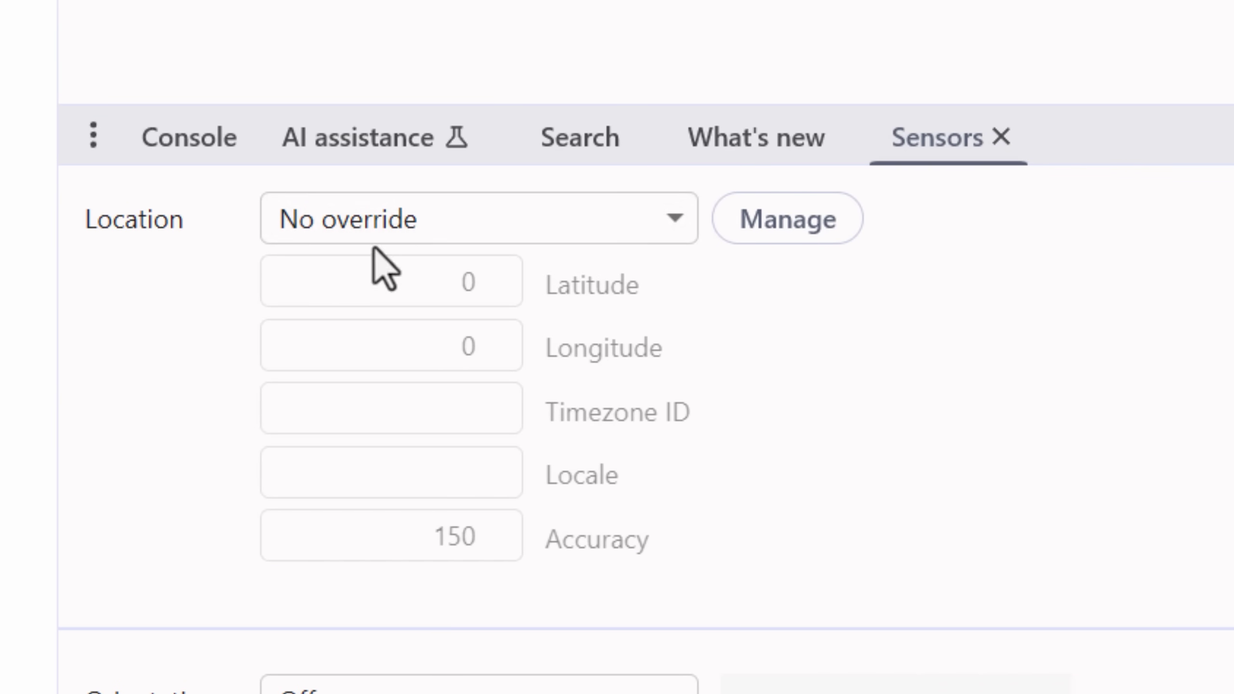
- Set the Sensors location override to Berlin and allow browserleaks.com to know the location this time
click(564, 218)
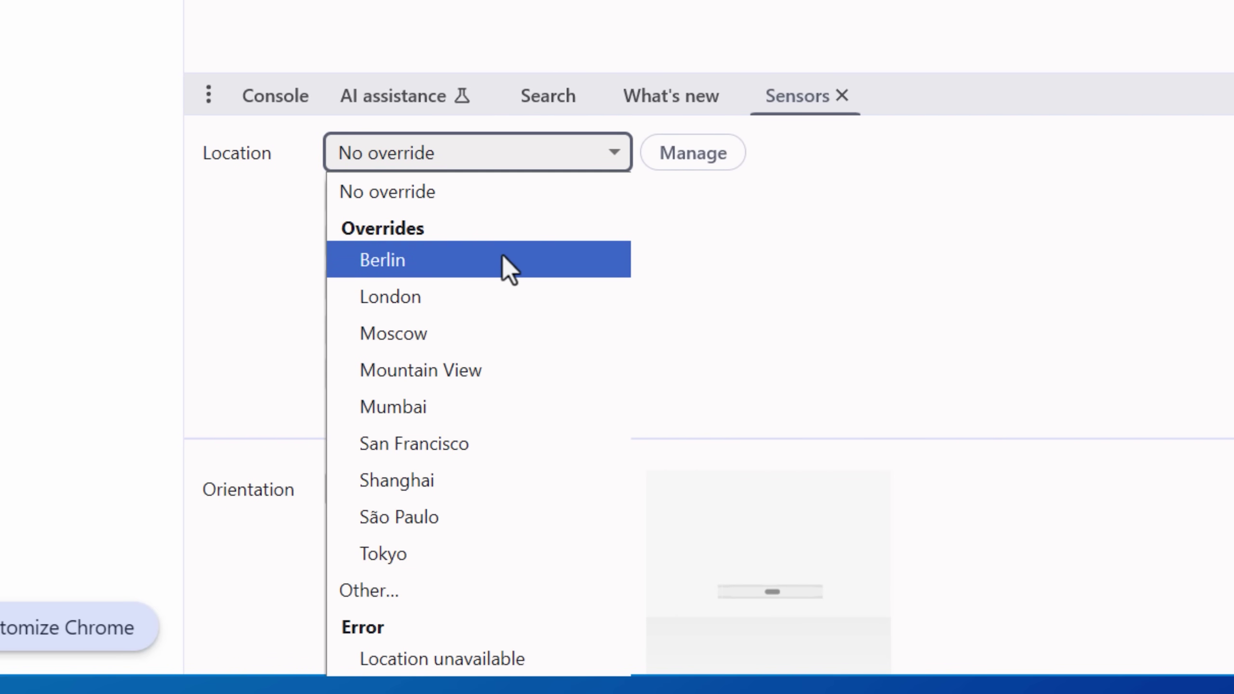
click(500, 258)
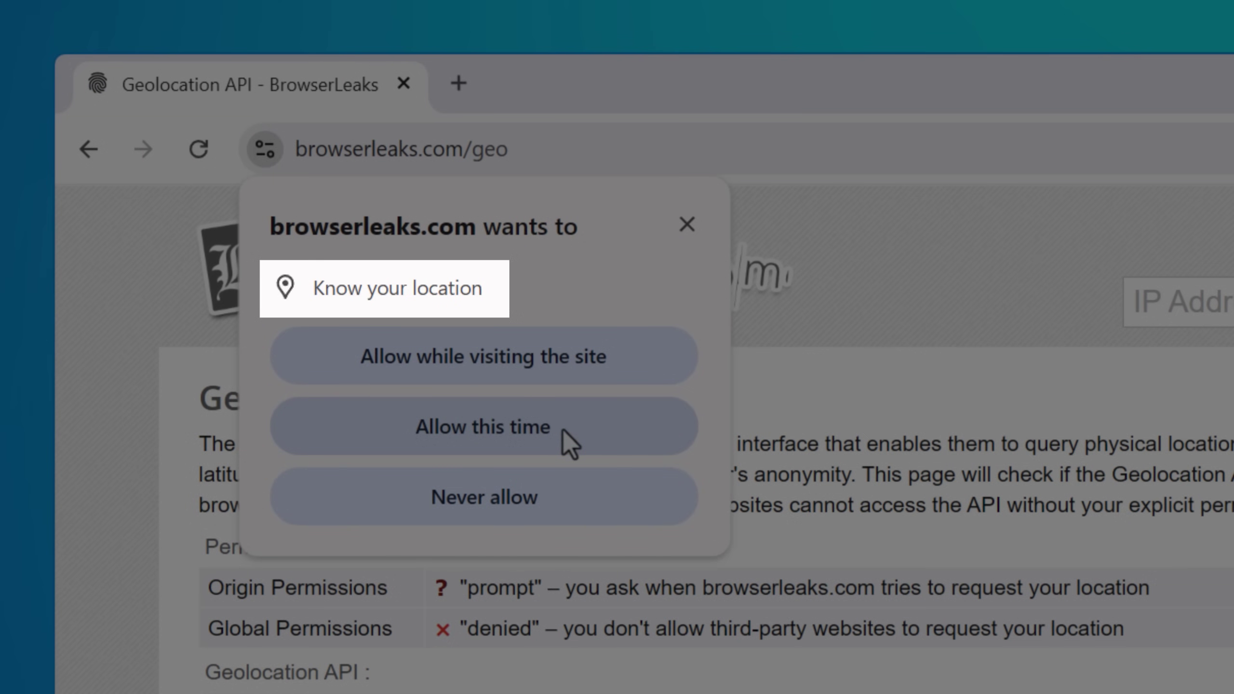
click(486, 426)
- Examine the geolocation data and the wider map area around the reported location on BrowserLeaks
scroll(697, 353, down, 10)
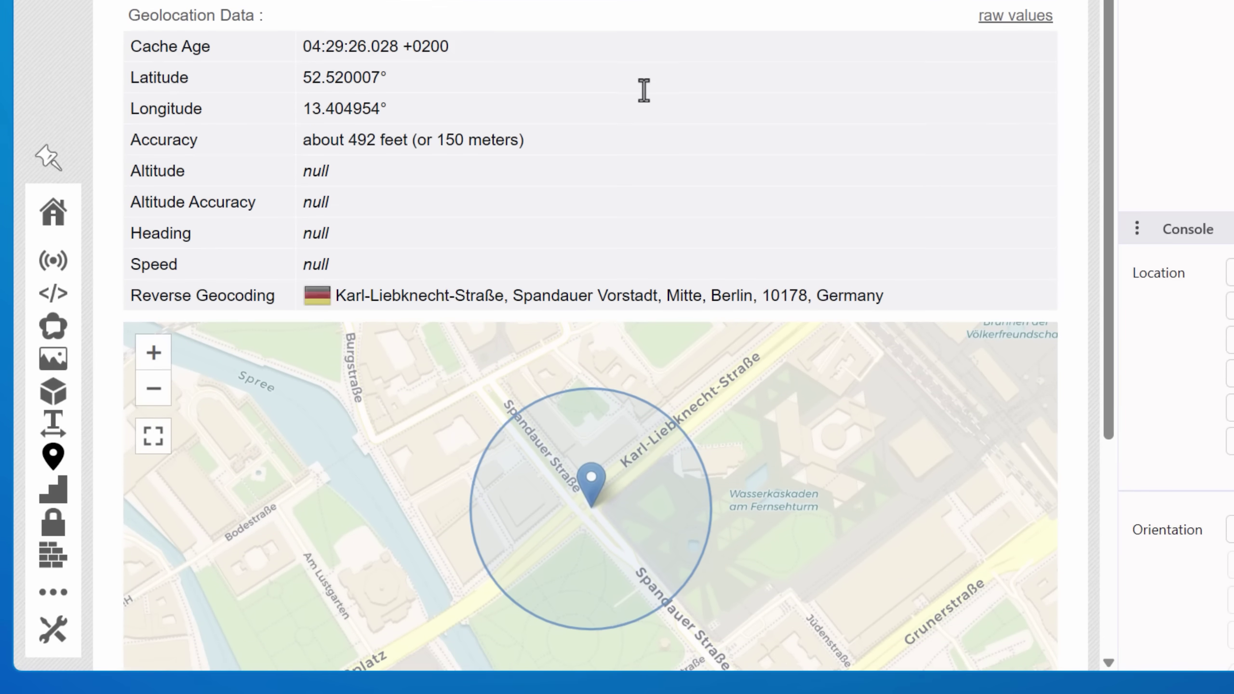
scroll(643, 90, down, 2)
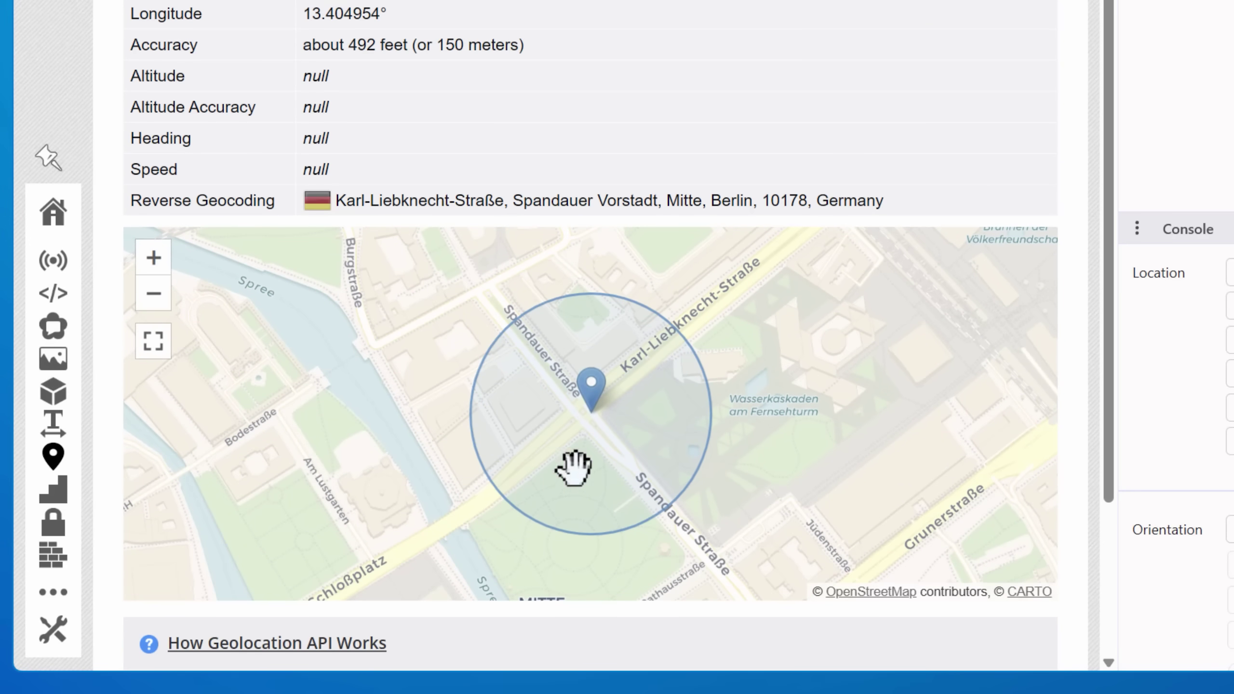
click(163, 307)
click(163, 307)
click(163, 307)
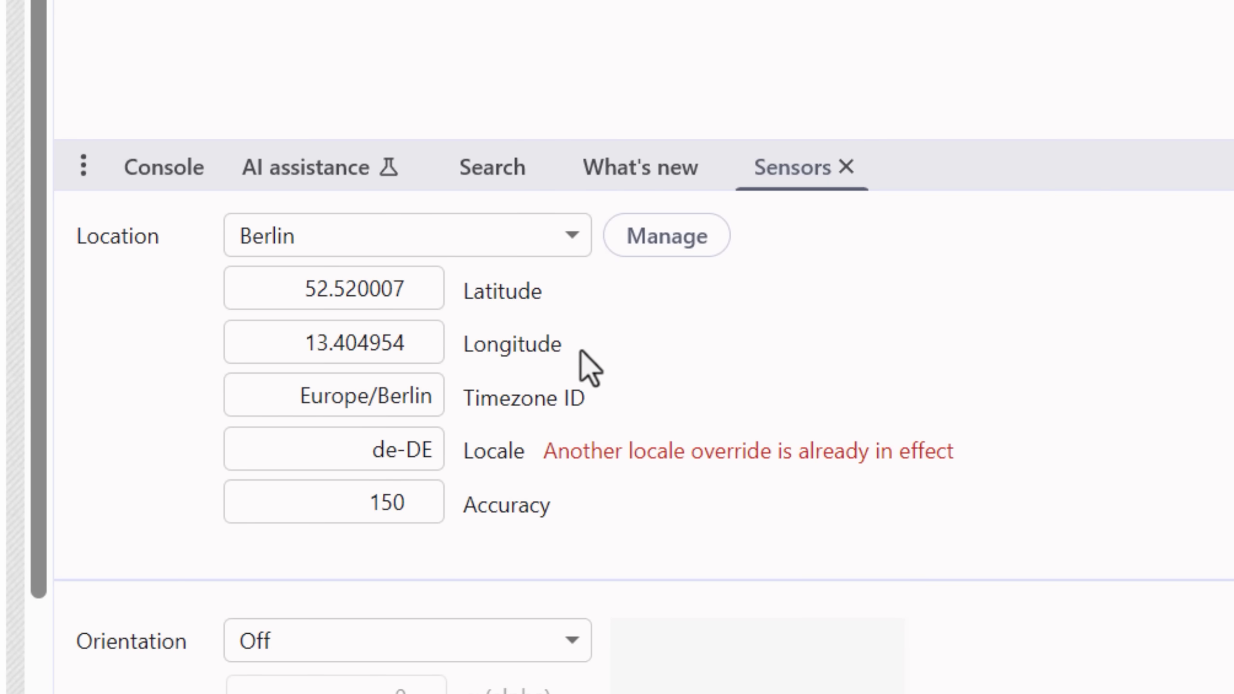
- Set the Sensors location back to No override
click(564, 239)
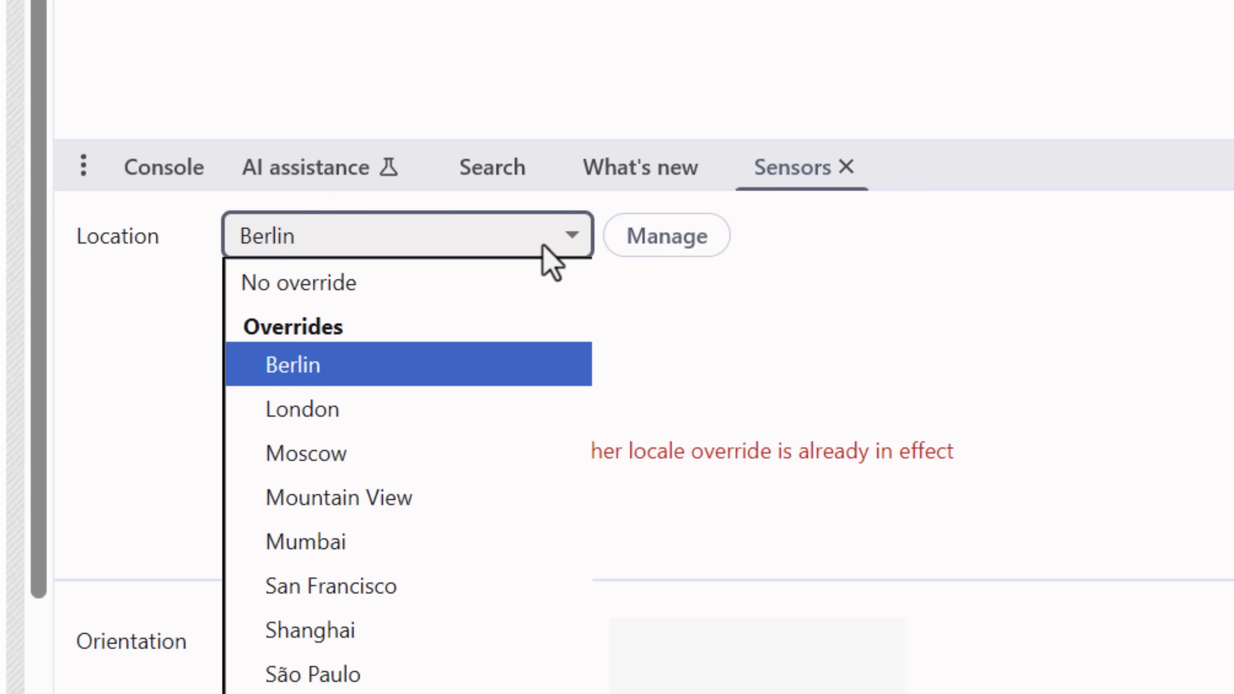
click(384, 285)
click(482, 248)
click(470, 352)
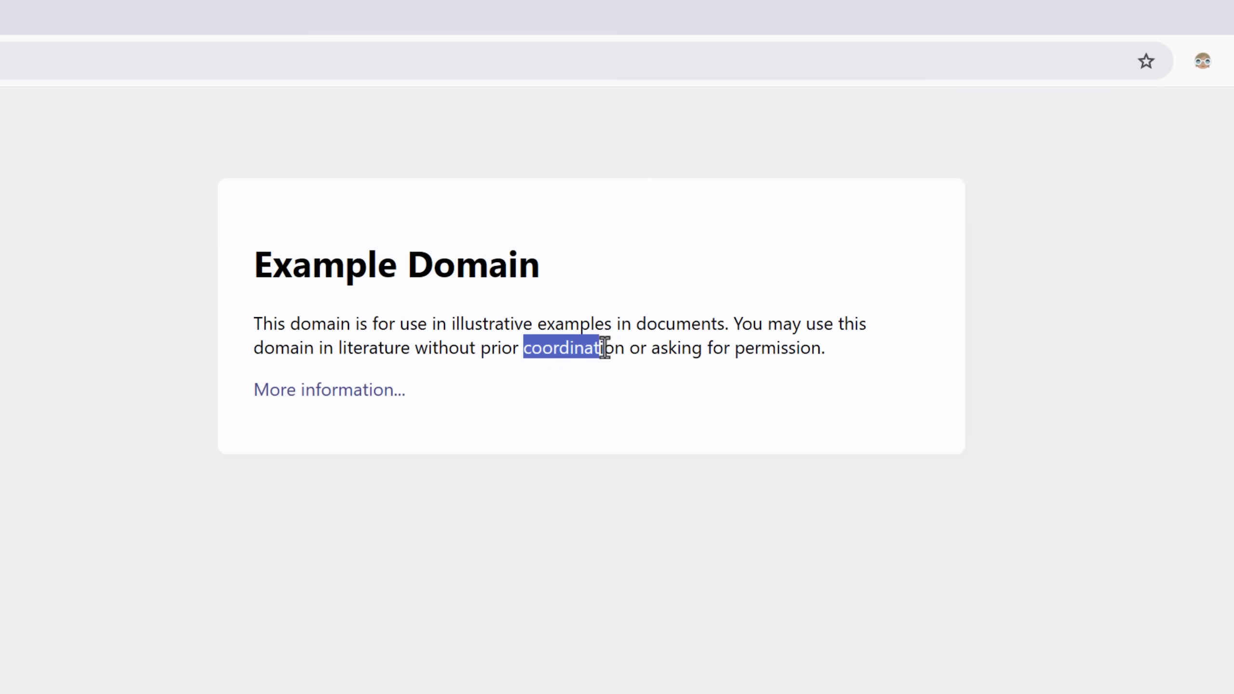
- Inspect the word "coordination" on the Example Domain page, expand its paragraph element and open the paragraph text for editing
right_click(614, 349)
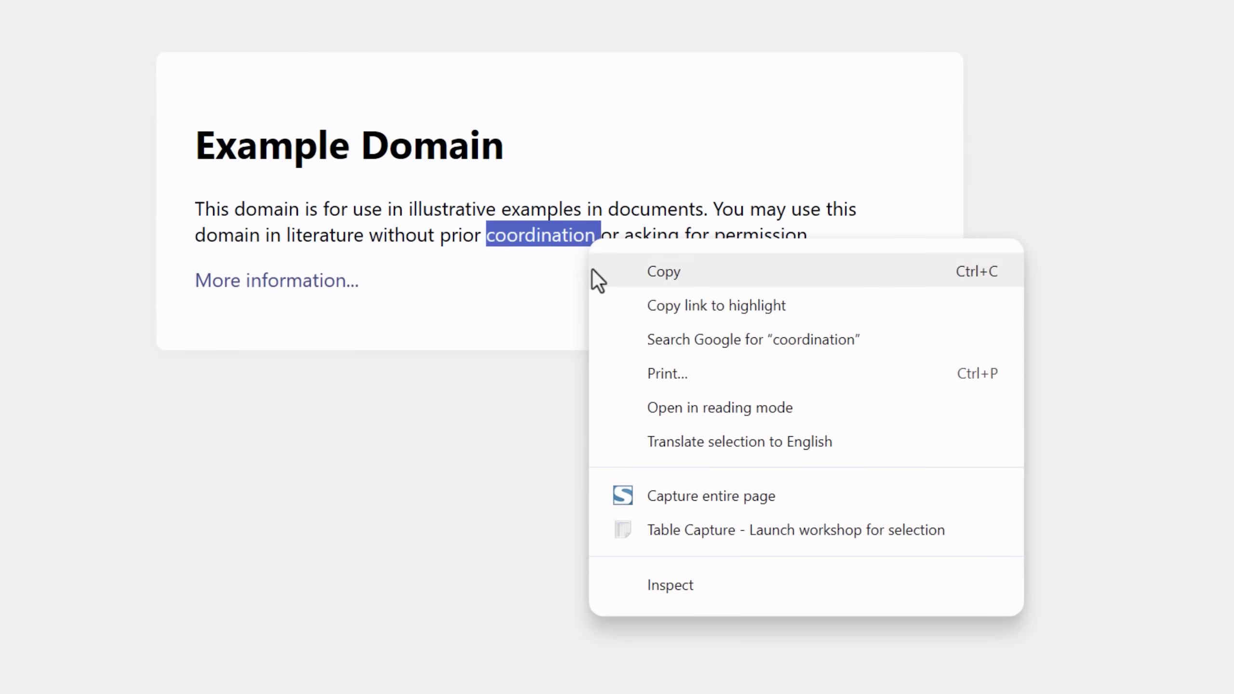
click(718, 586)
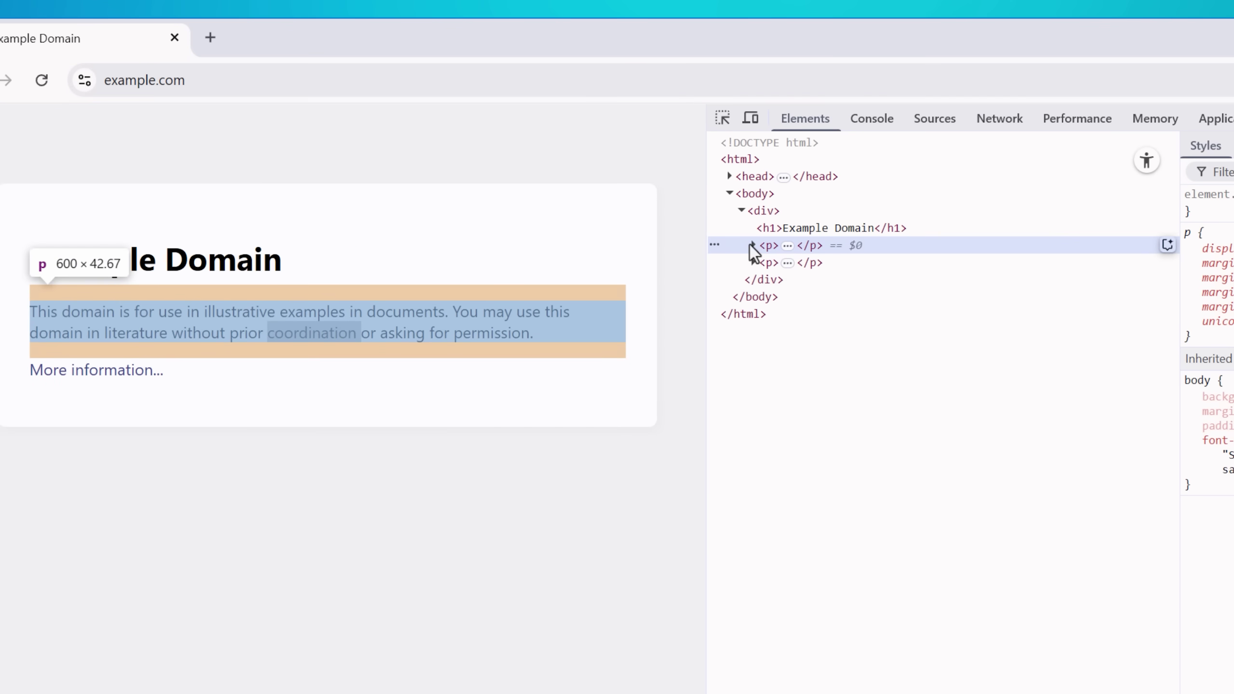
click(751, 245)
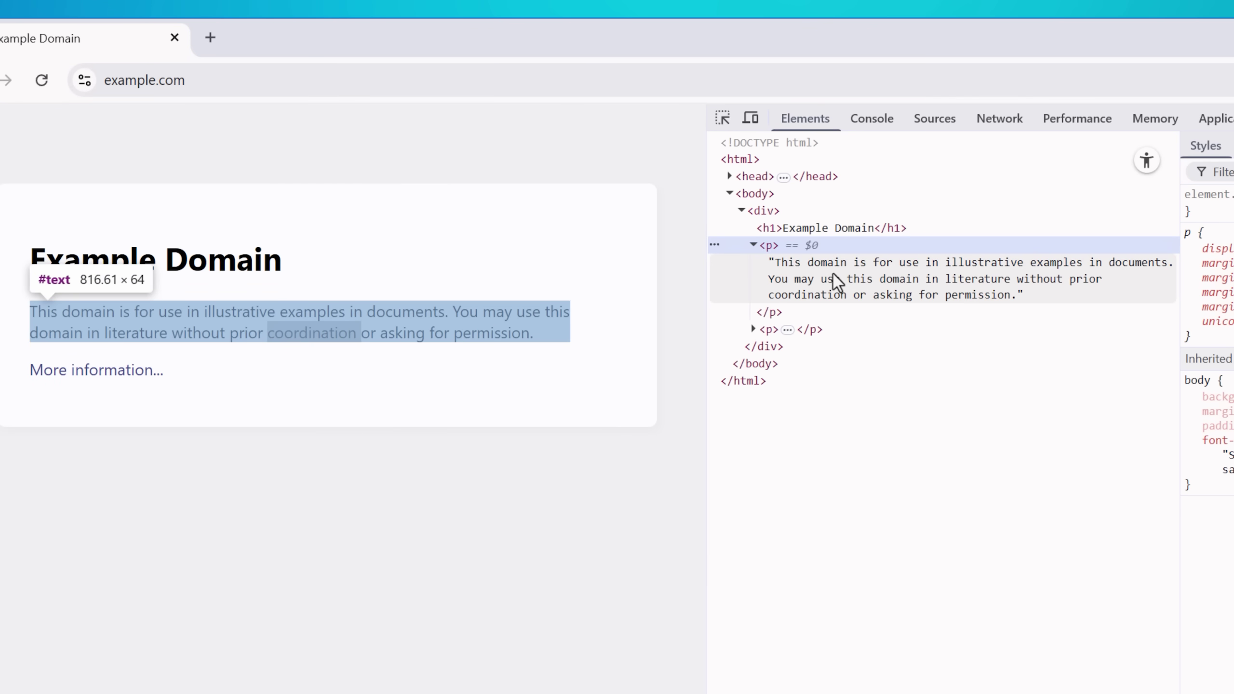
double_click(849, 282)
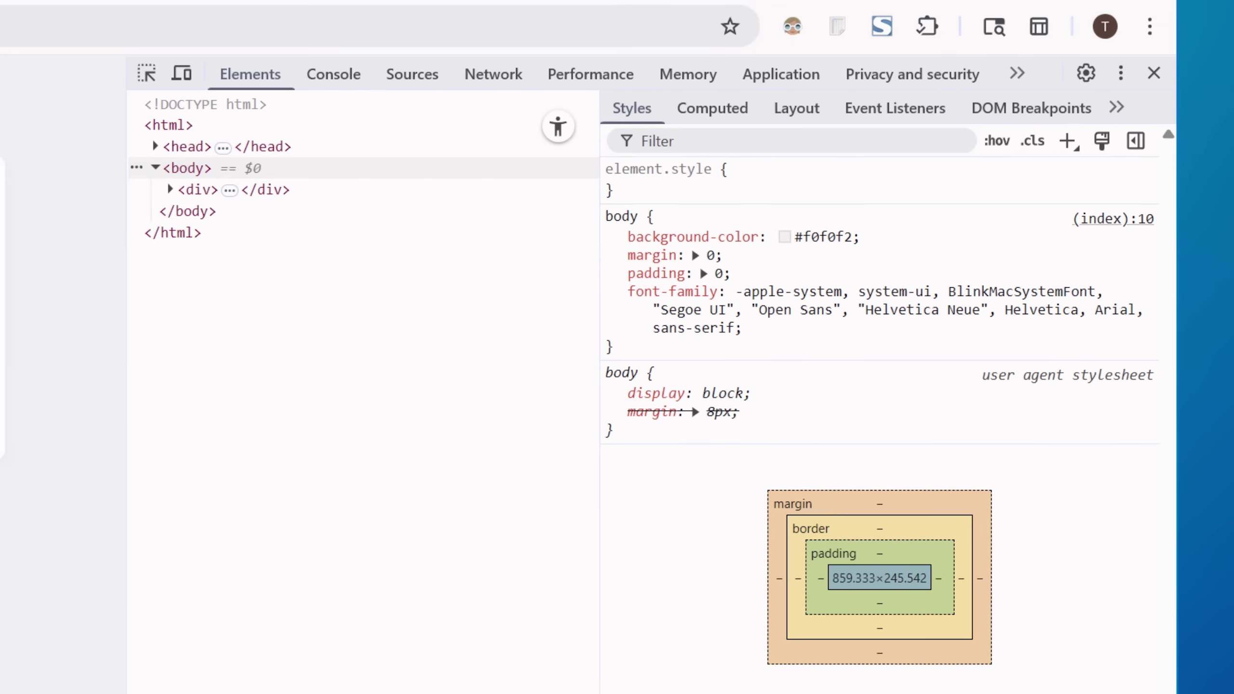
- Make the page editable by running document.designMode = 'On' in the Console
click(337, 77)
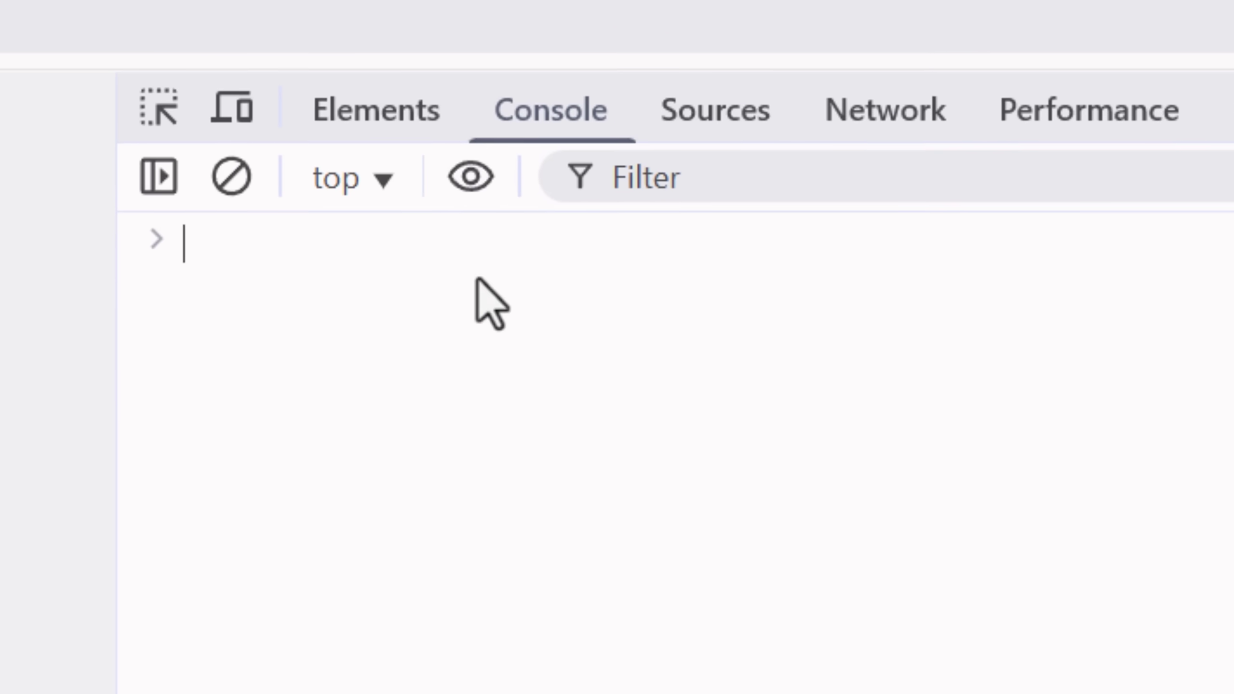
text(document.designMode = 'On')
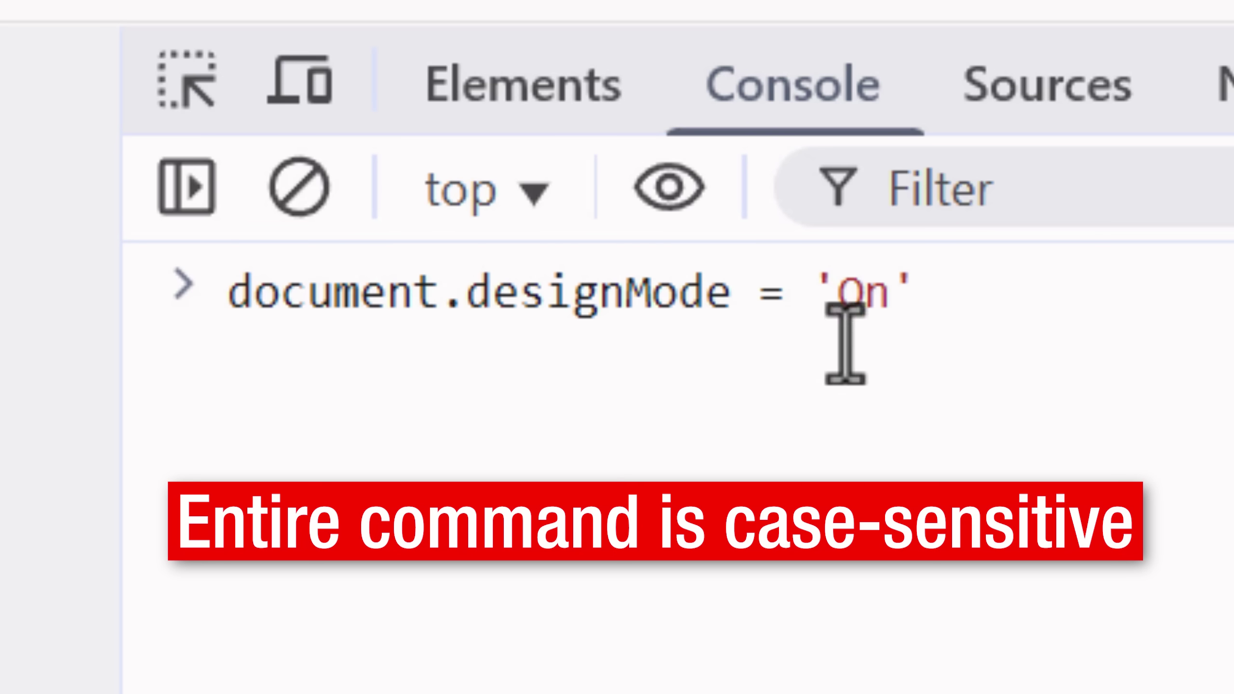
key(Return)
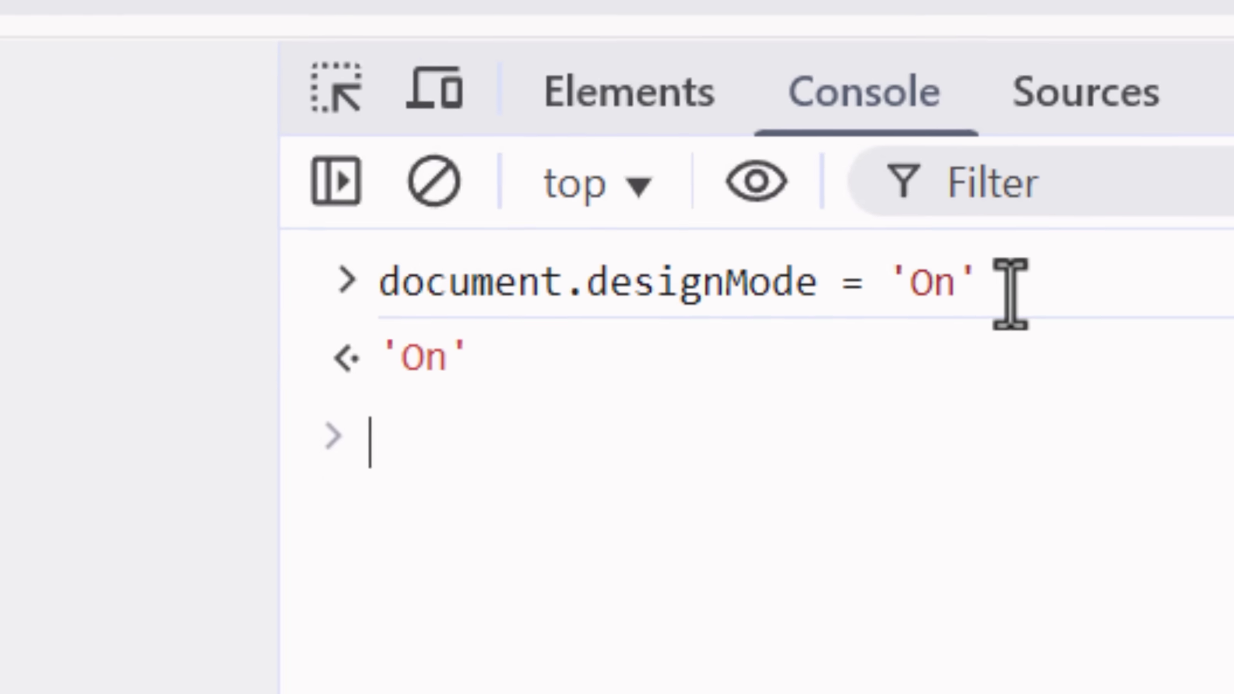
- Replace the word "Domain" in the page heading with "Thing"
click(421, 287)
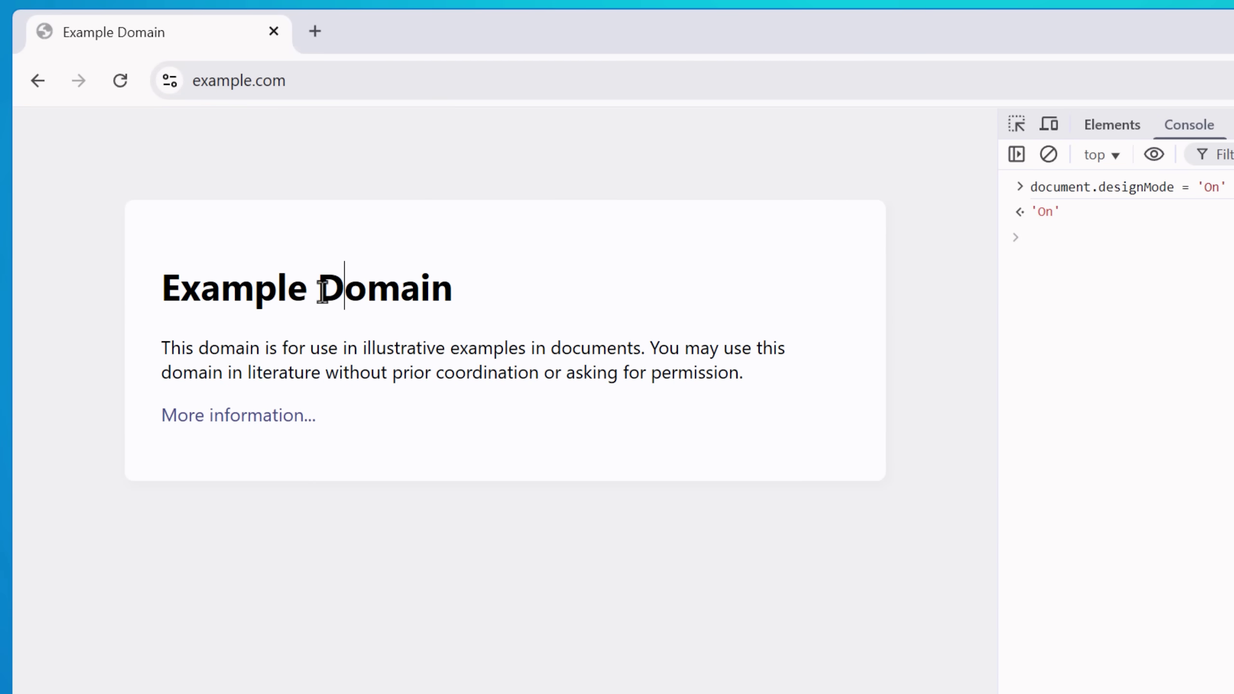
drag(322, 290, 448, 286)
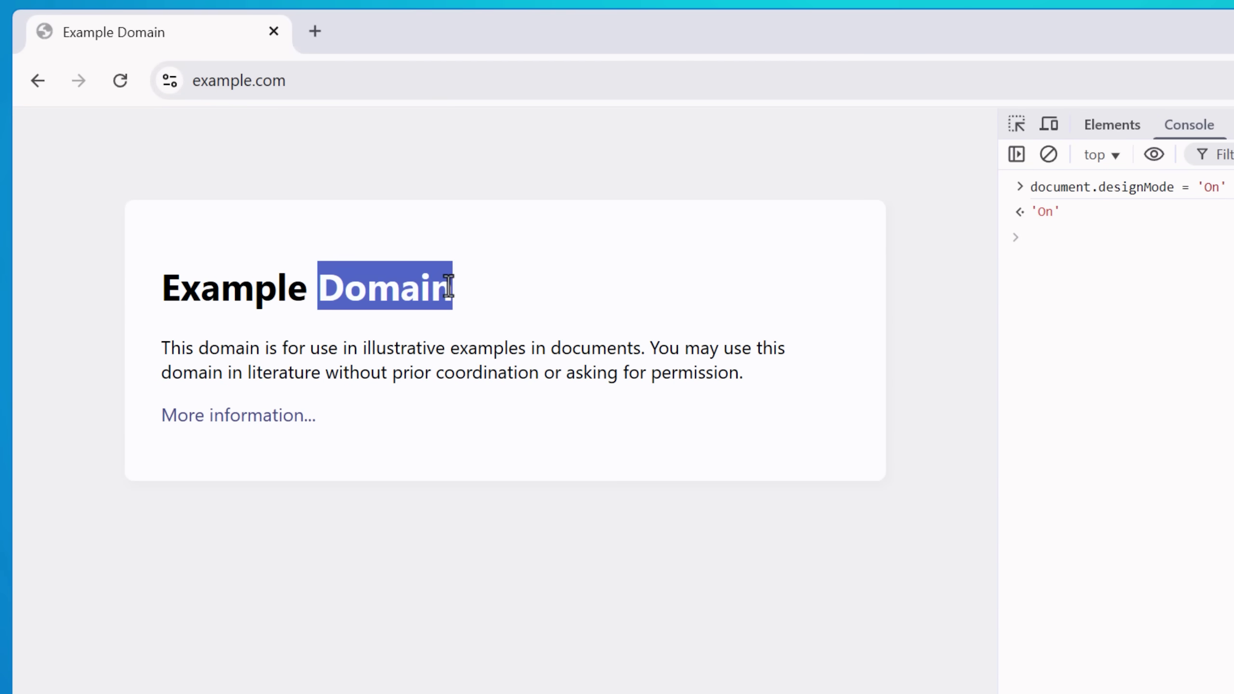
text(Thing)
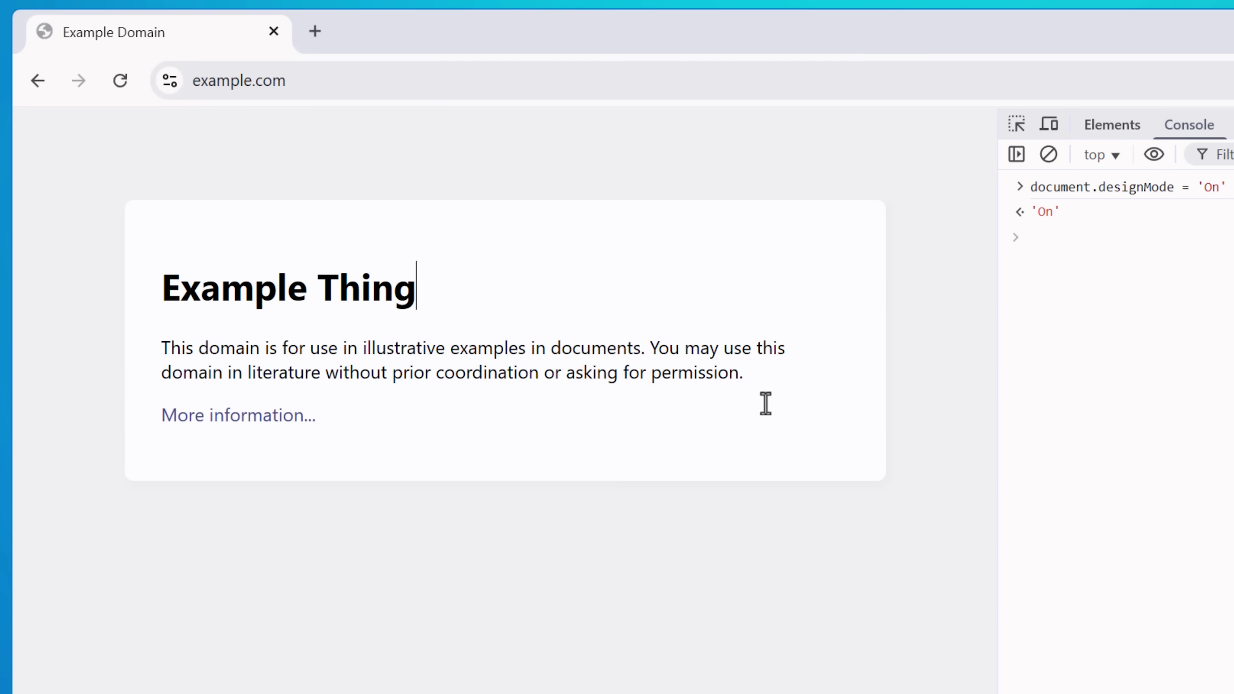
- Delete the paragraph's second sentence and undo the deletion
drag(643, 361, 647, 351)
key(BackSpace)
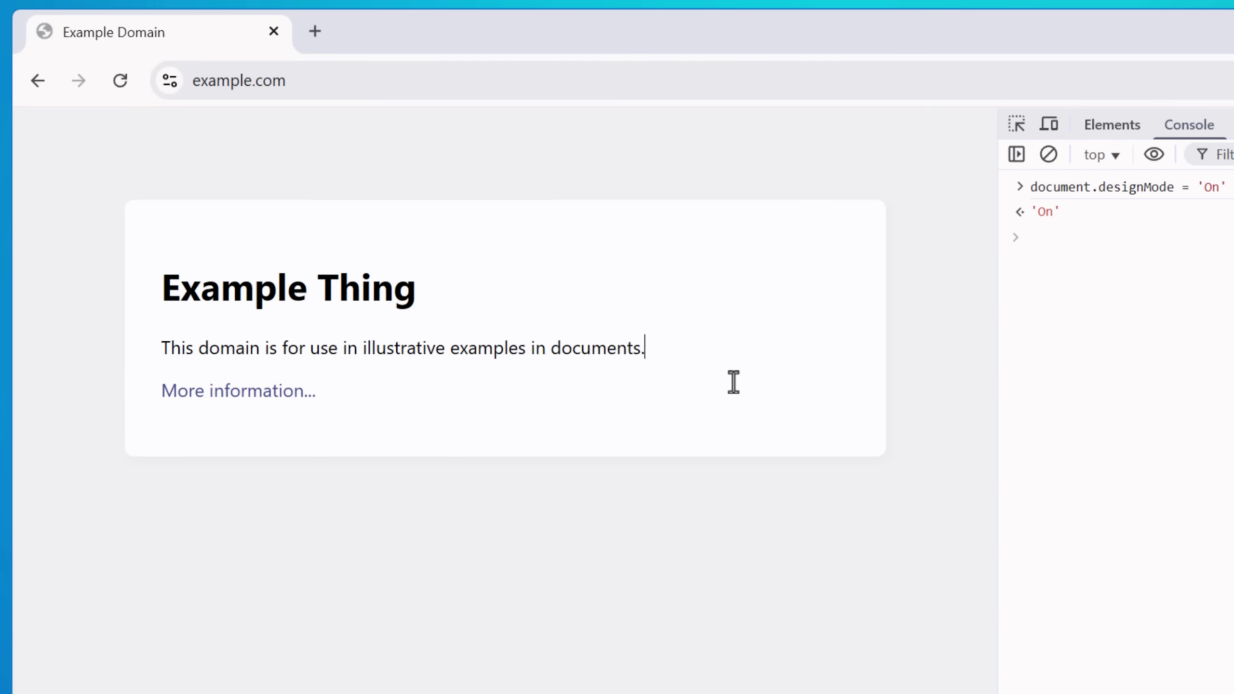
key(ctrl+z)
- Overwrite part of "illustrative examples" with "safsafsafsa", and insert "asfd" into "documents" and "sadfasfdsa" into "permission"
drag(412, 346, 491, 347)
text(safsafsafsa)
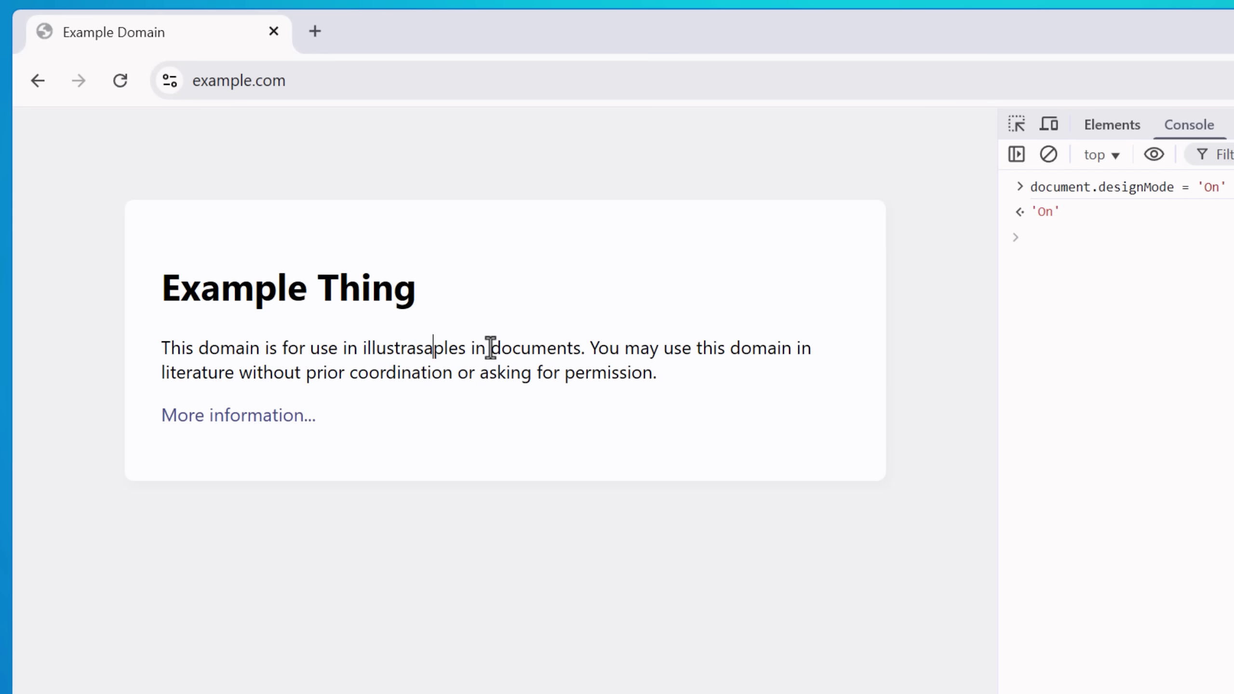
click(614, 350)
text(asfd)
click(678, 375)
text(sadfasfdsa)
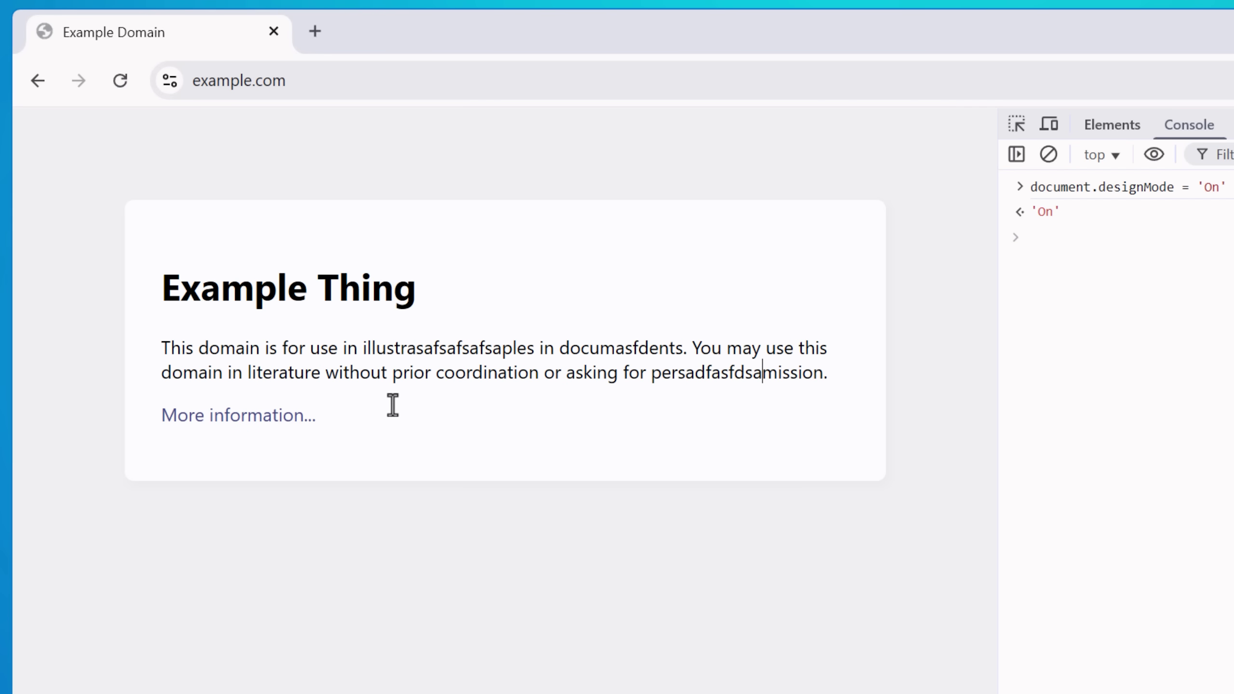
drag(533, 452, 118, 427)
click(481, 440)
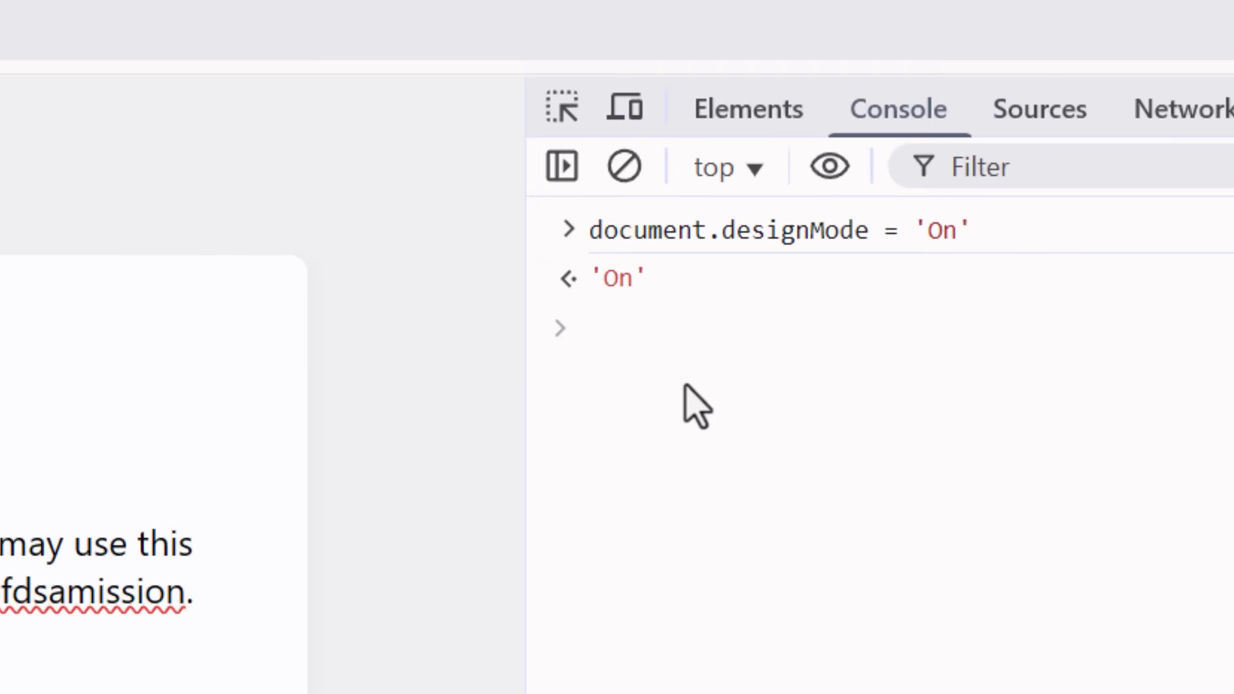
- Turn off page editing by running document.designMode = 'Off' in the Console, and reload the page
click(1098, 240)
key(Up)
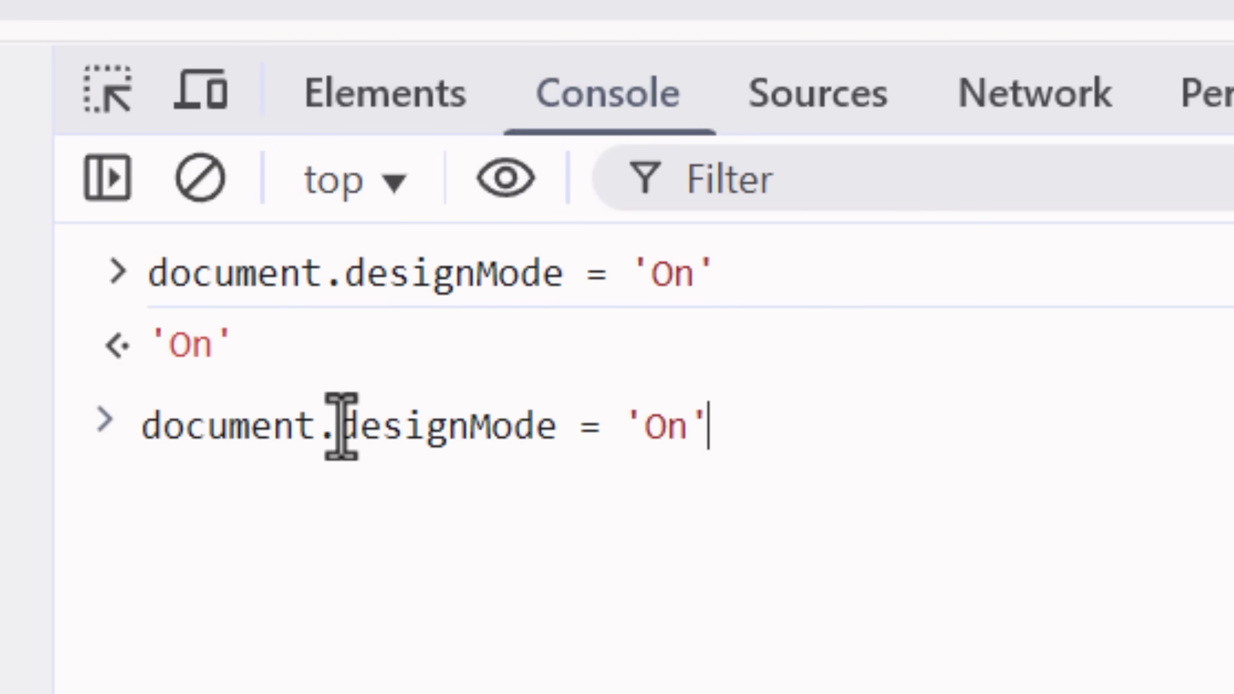
text(ff')
key(Return)
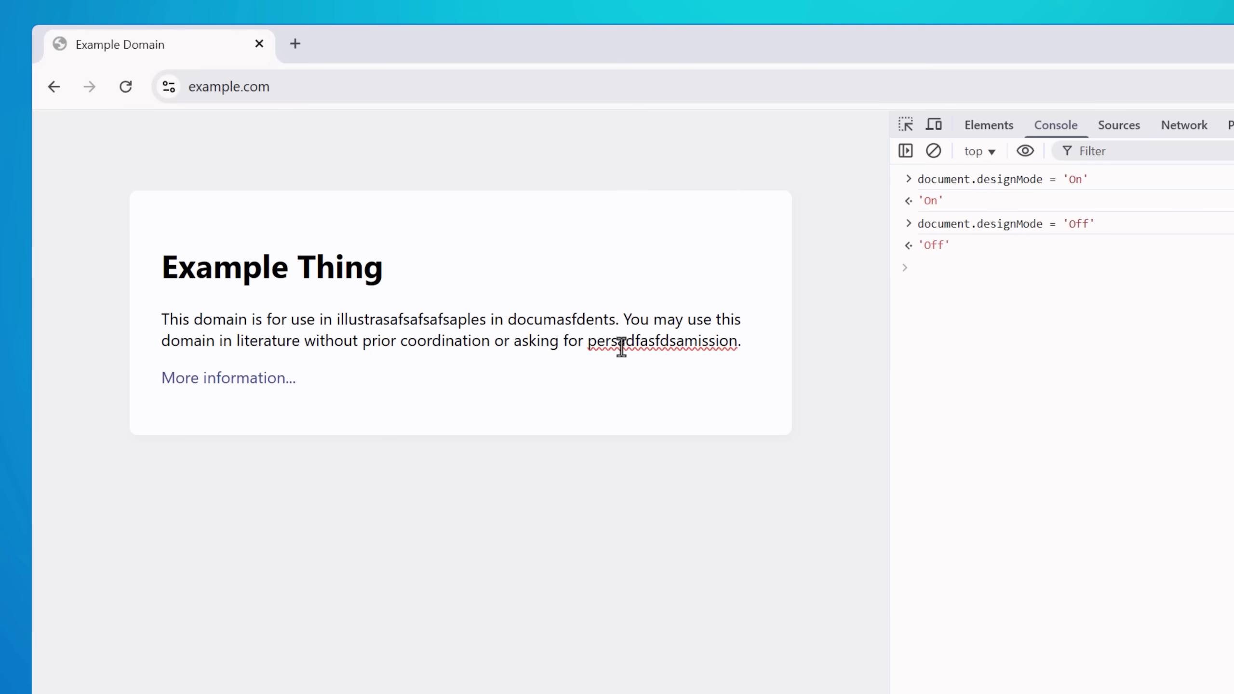
click(133, 97)
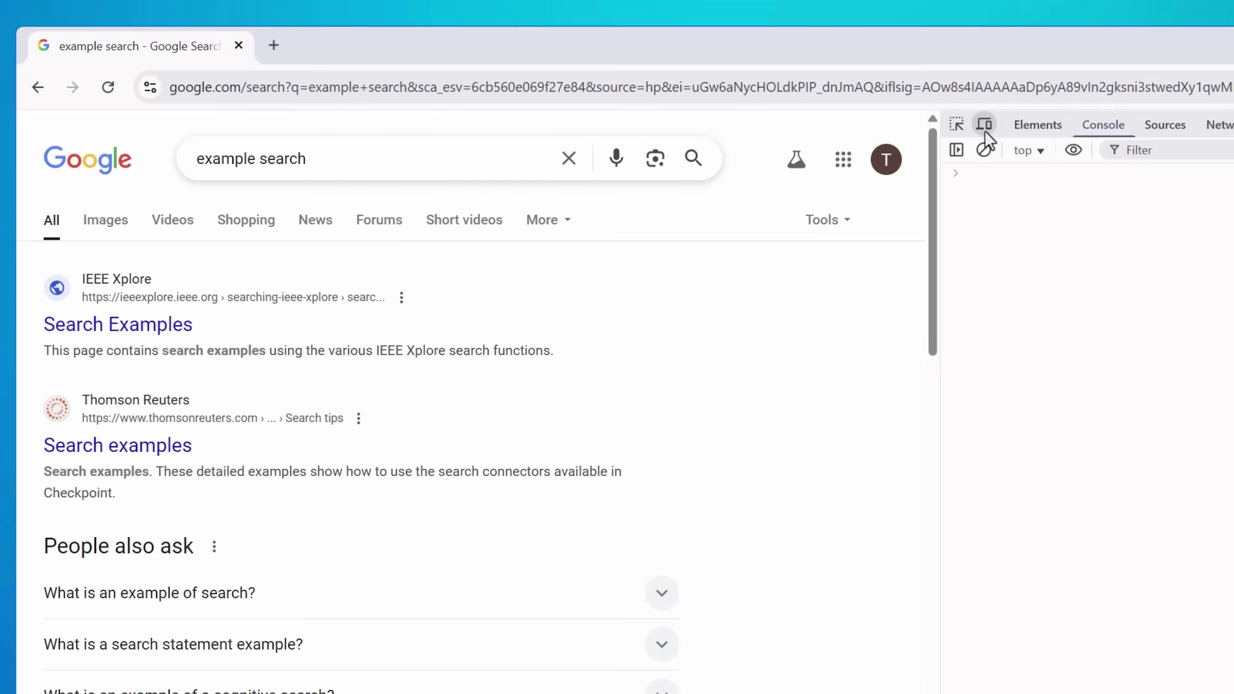
- Turn on device emulation for the Google search results, reload them in the iPhone XR layout and browse the mobile page
click(985, 132)
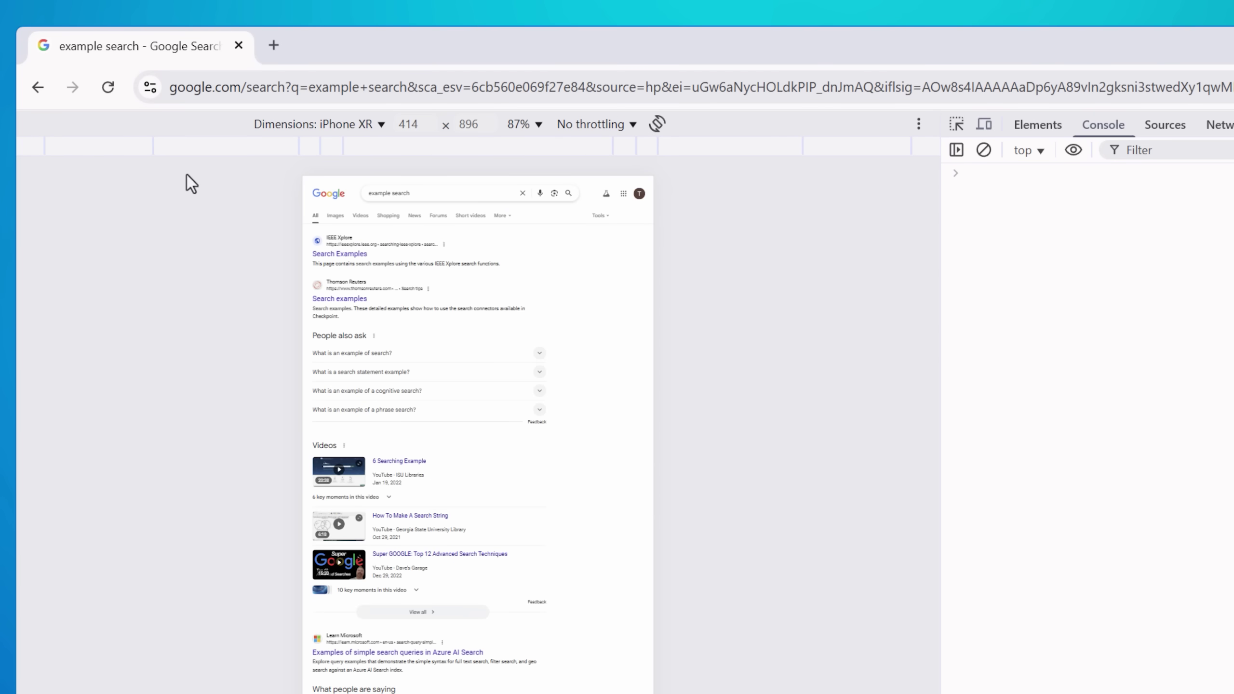
click(105, 97)
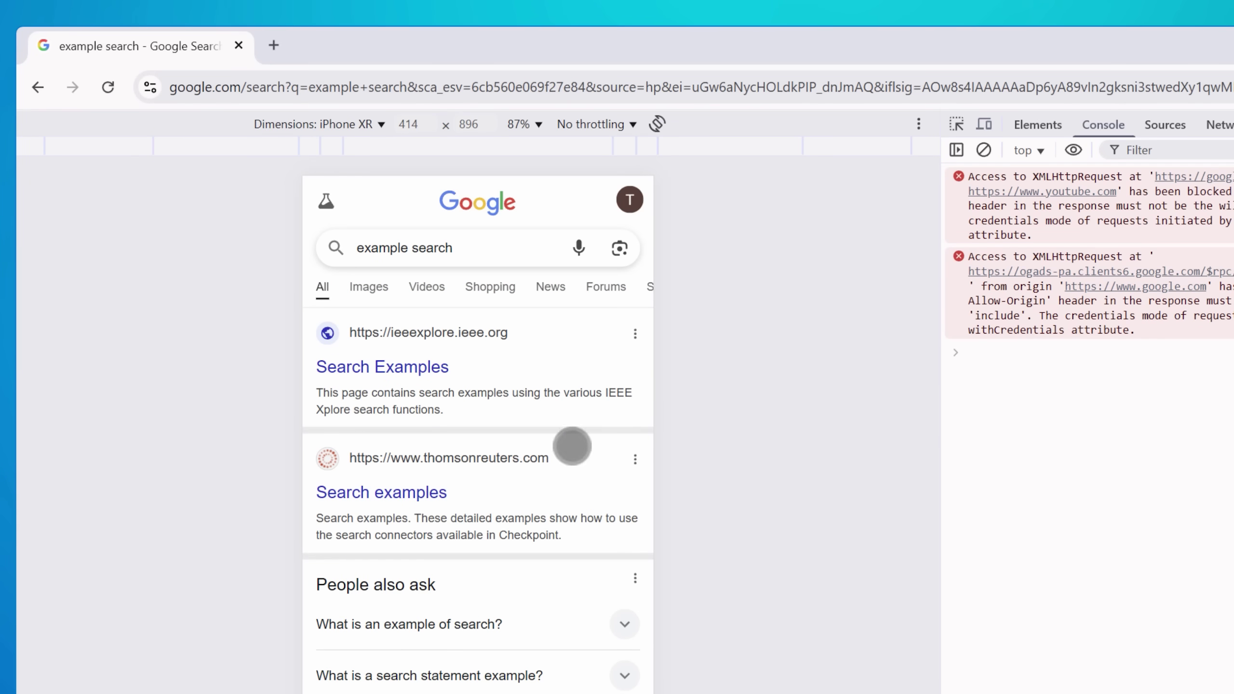
scroll(523, 557, down, 3)
scroll(524, 554, up, 3)
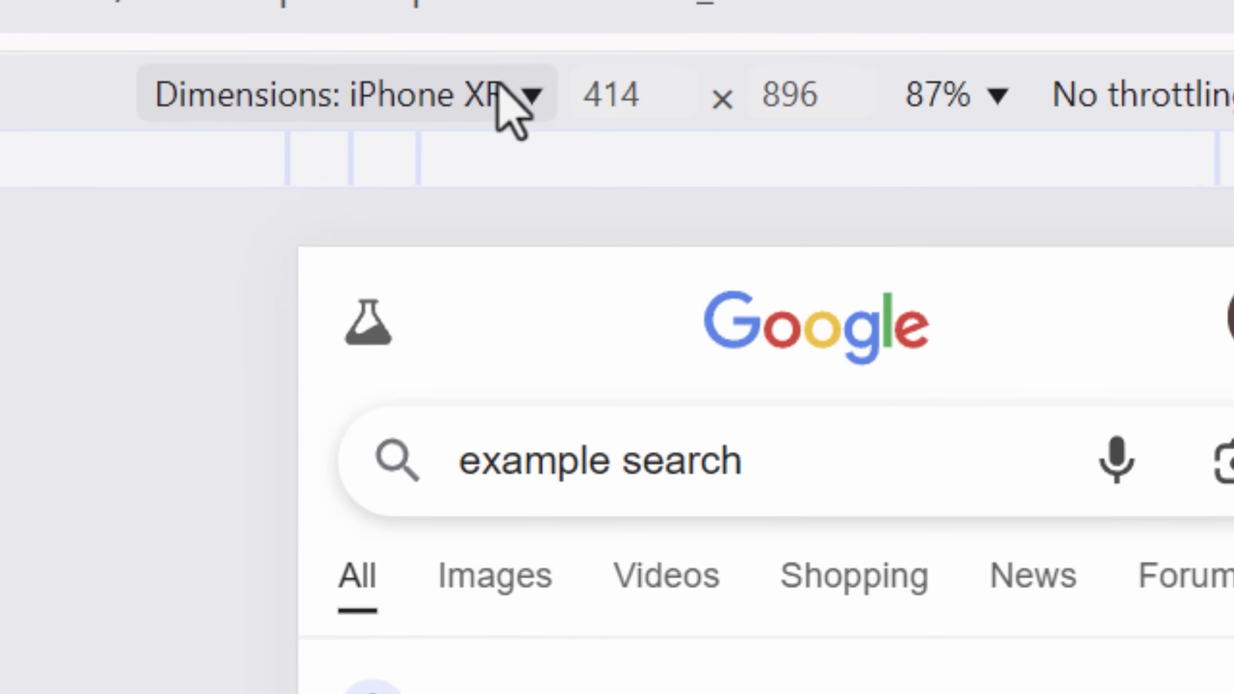
- Switch the emulated device for the search results to iPad Mini, and finally to Pixel 7
click(439, 114)
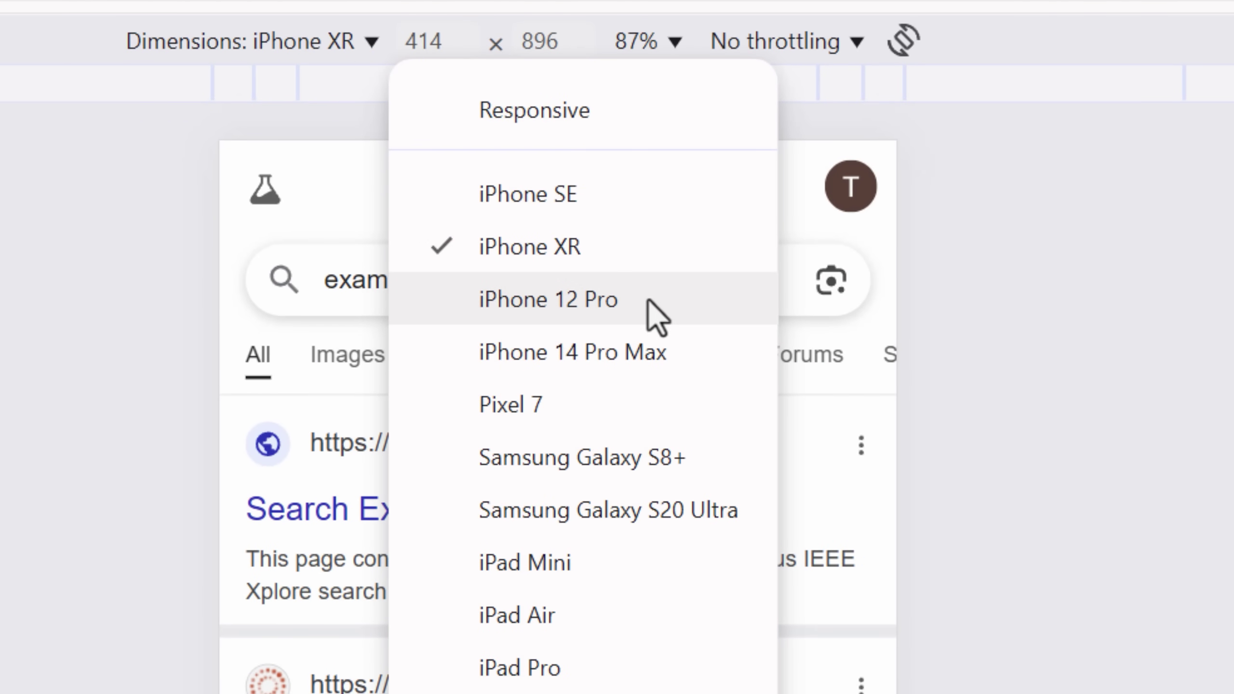
click(636, 562)
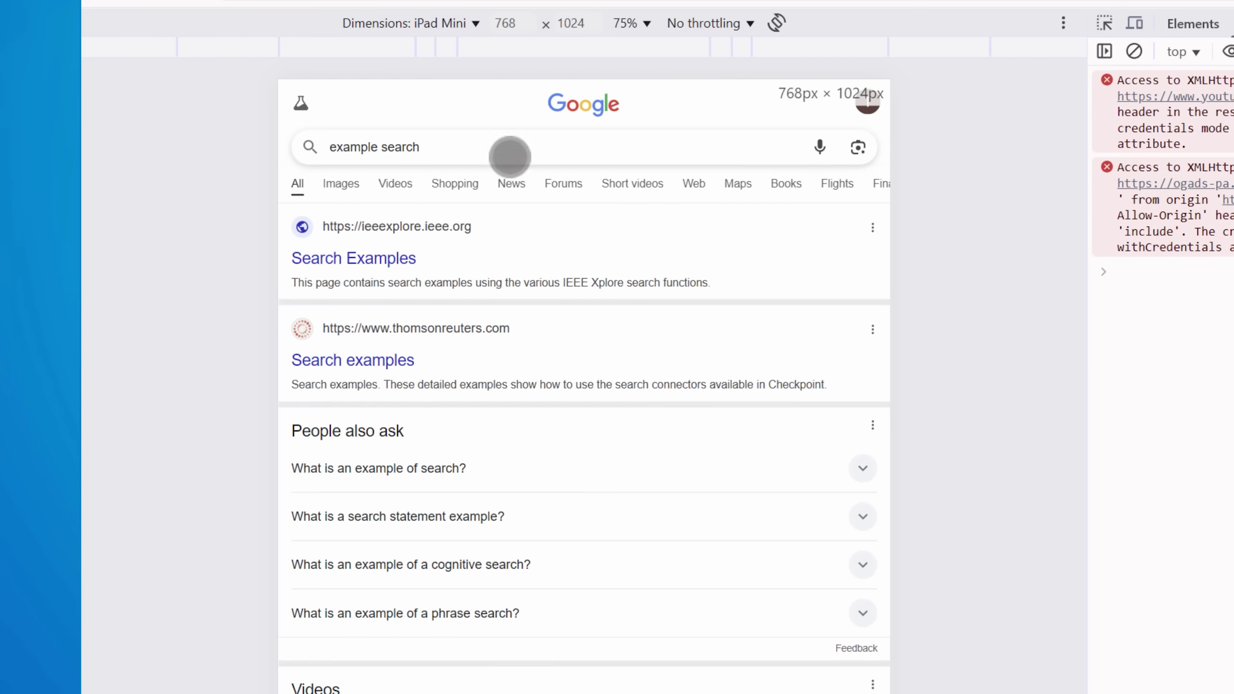
click(427, 23)
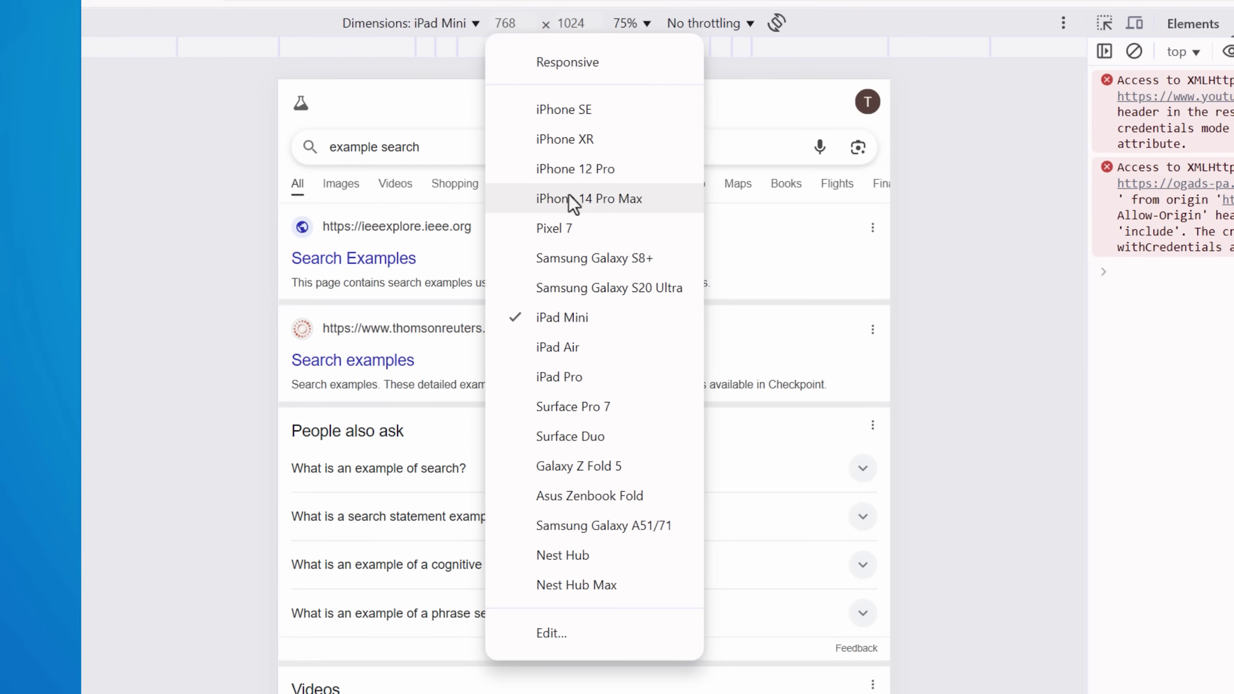
click(594, 238)
- Review the available device presets and browse the search results in the Pixel 7 layout
click(423, 32)
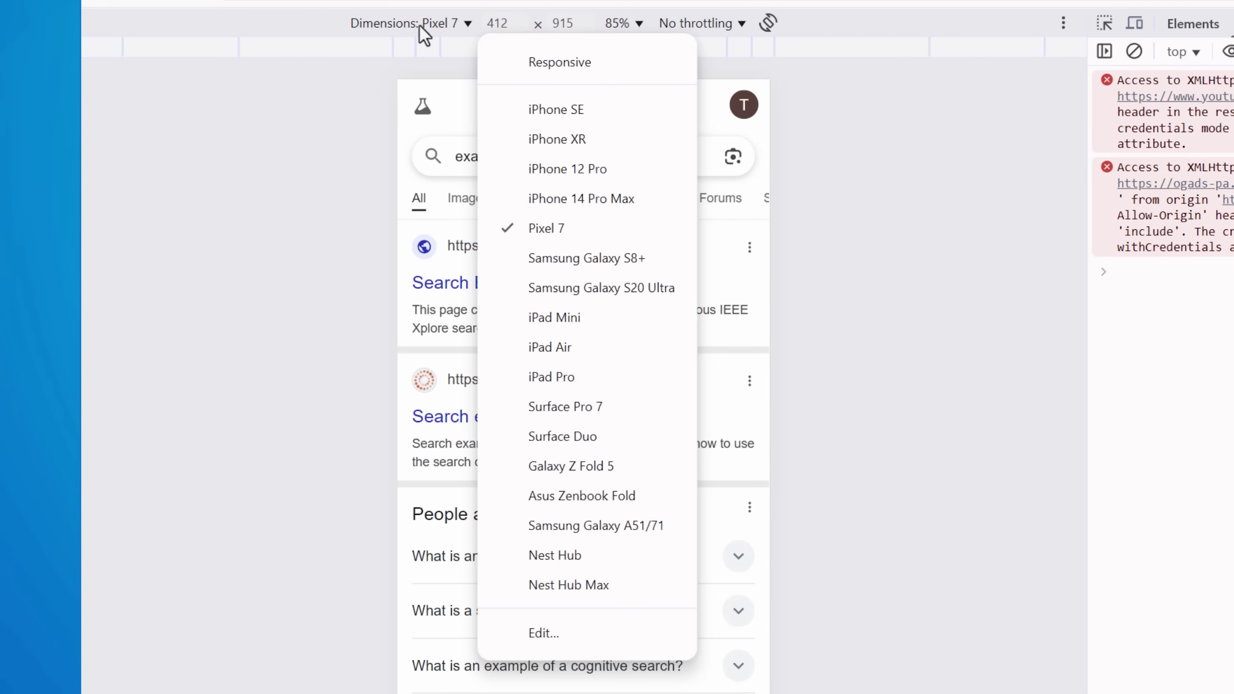
click(356, 311)
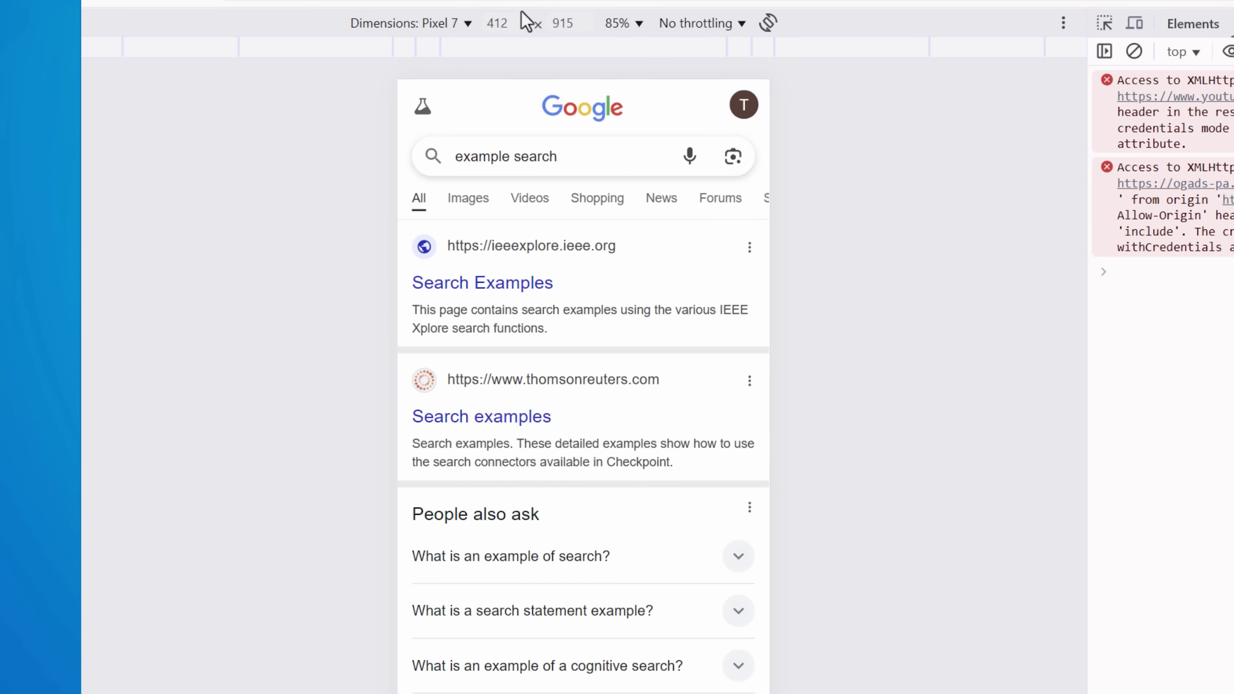
click(405, 24)
click(348, 460)
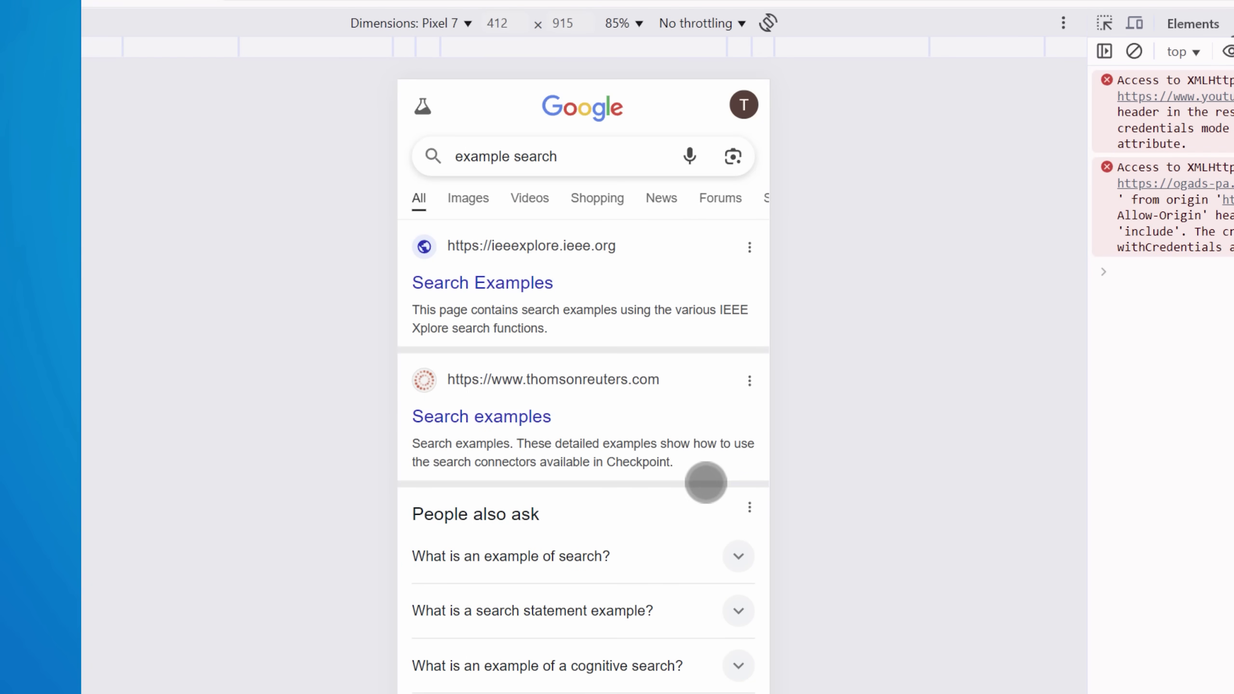
scroll(703, 474, down, 6)
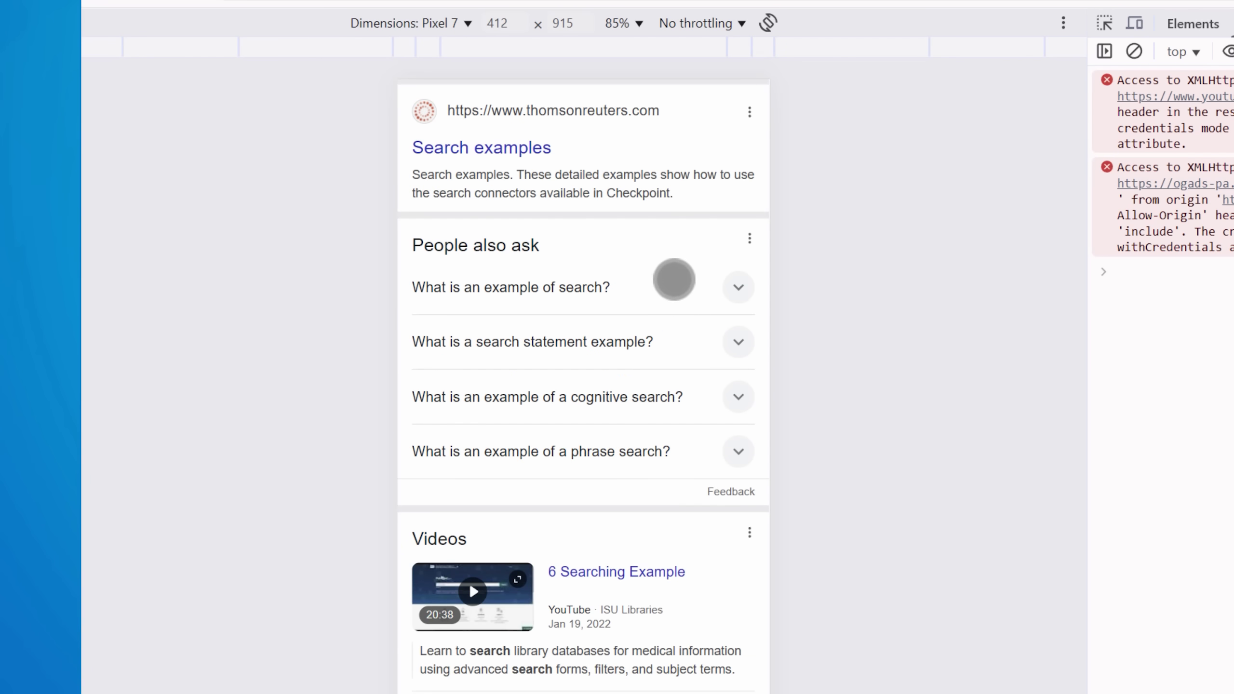
scroll(650, 230, down, 1)
drag(651, 229, 663, 310)
drag(670, 162, 672, 282)
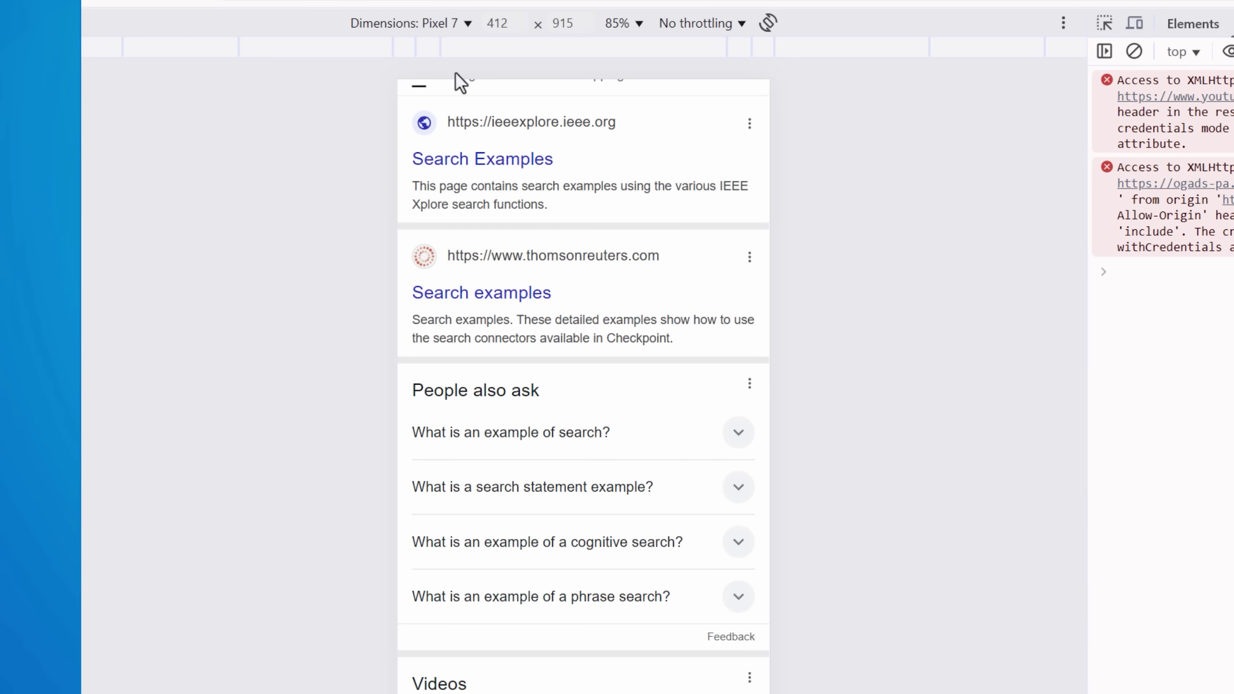
- Open the emulated device list for editing and look through the default devices
click(465, 35)
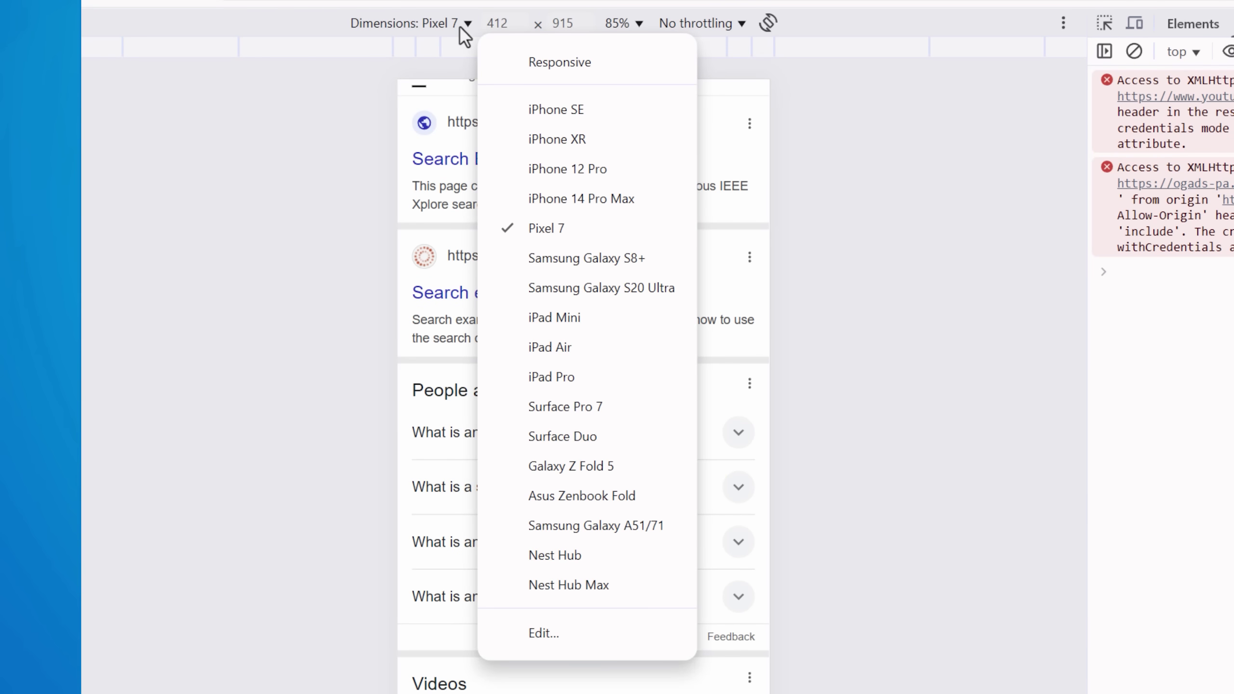
click(535, 636)
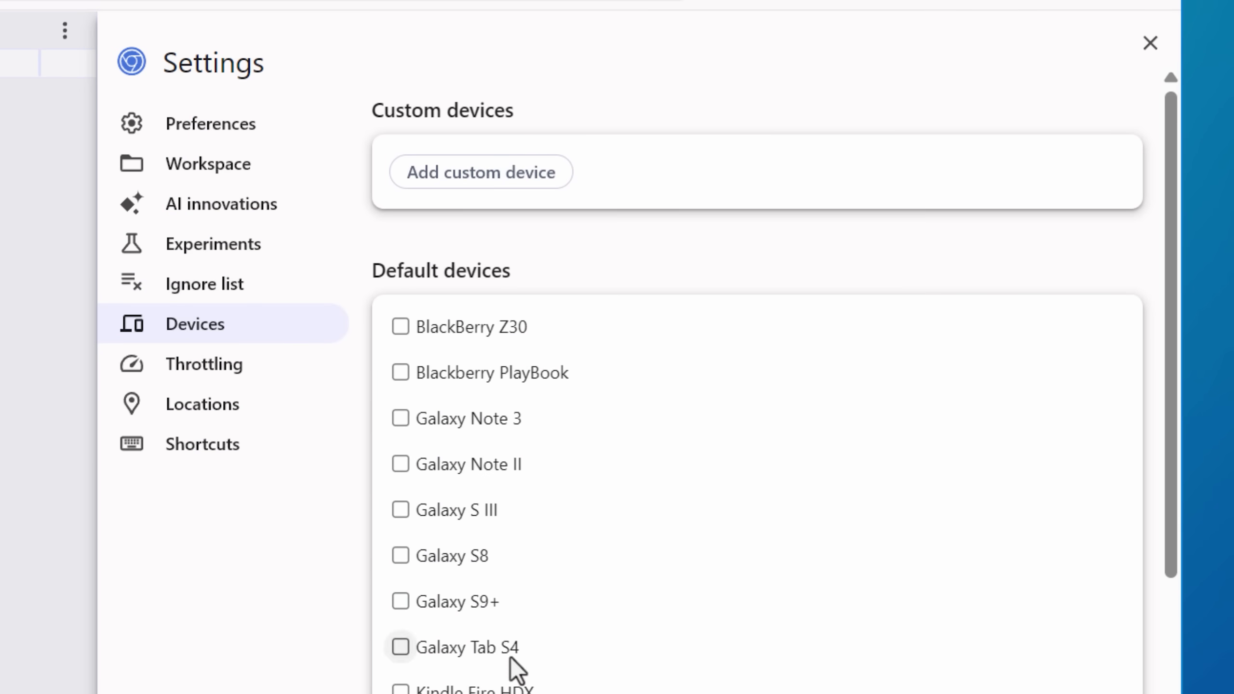
scroll(407, 602, down, 10)
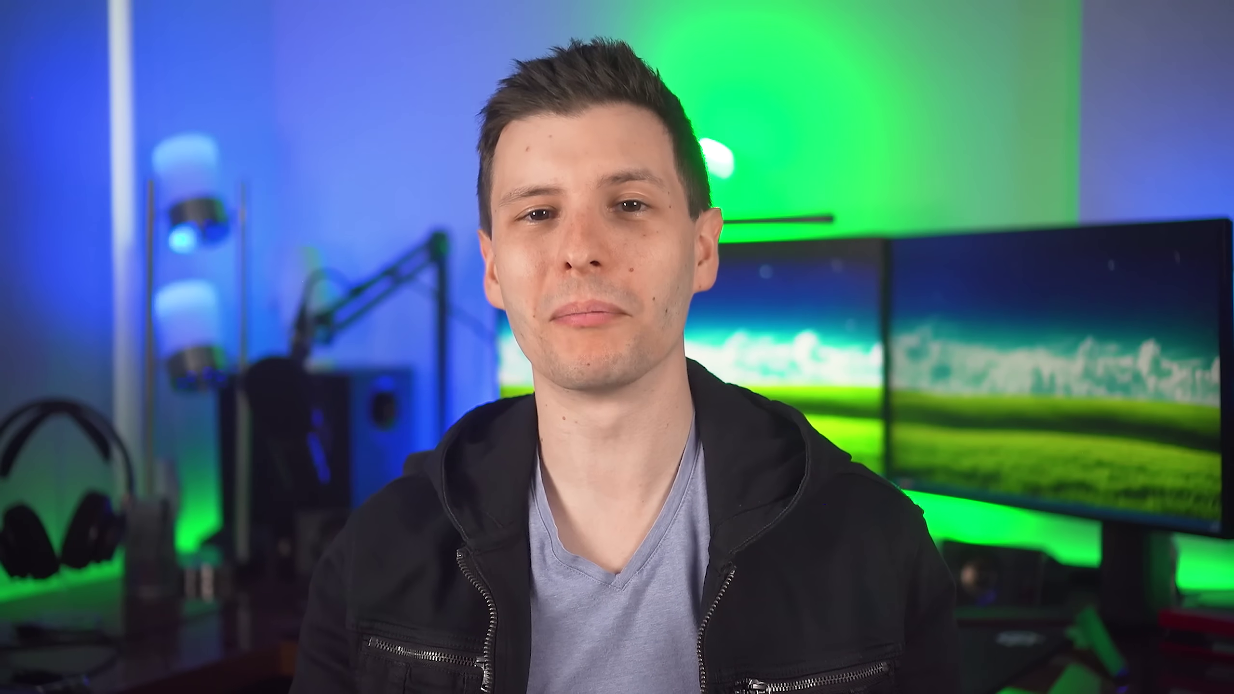